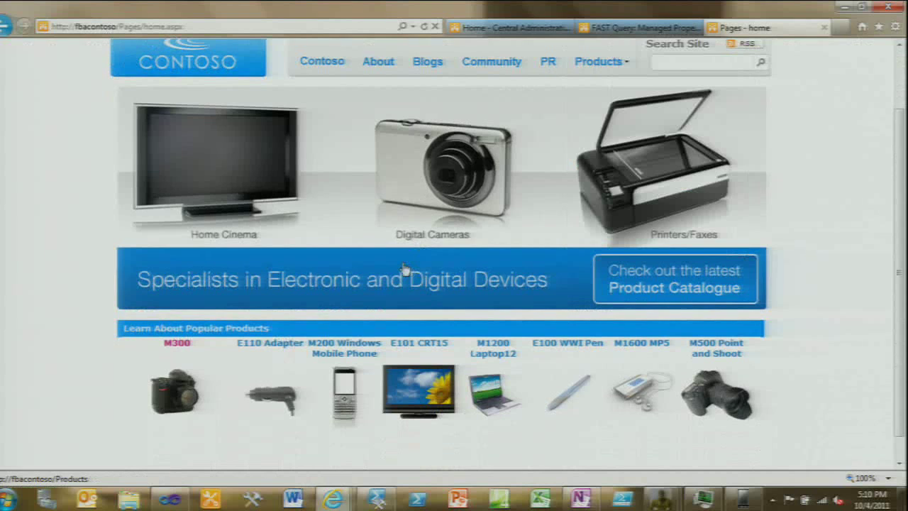
- Open the M300 product page from the popular products on the Contoso home page
left_click(176, 345)
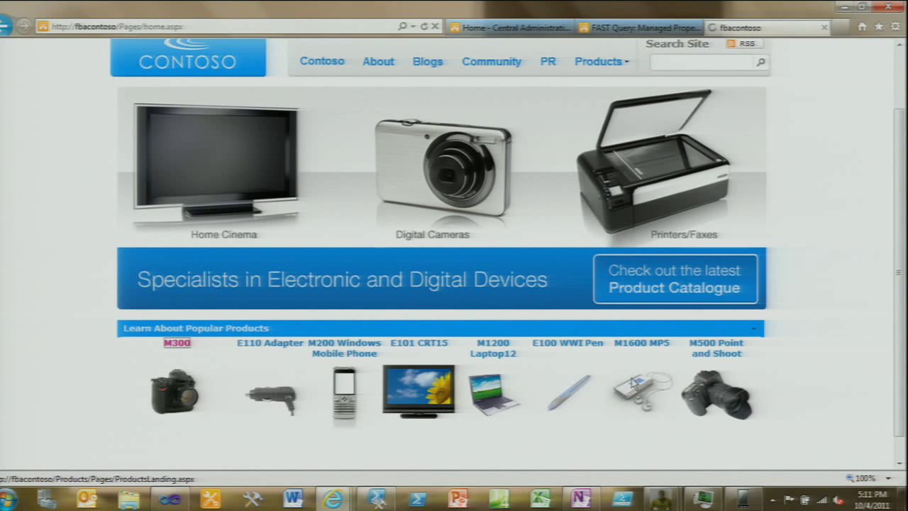
mouse_move(702, 500)
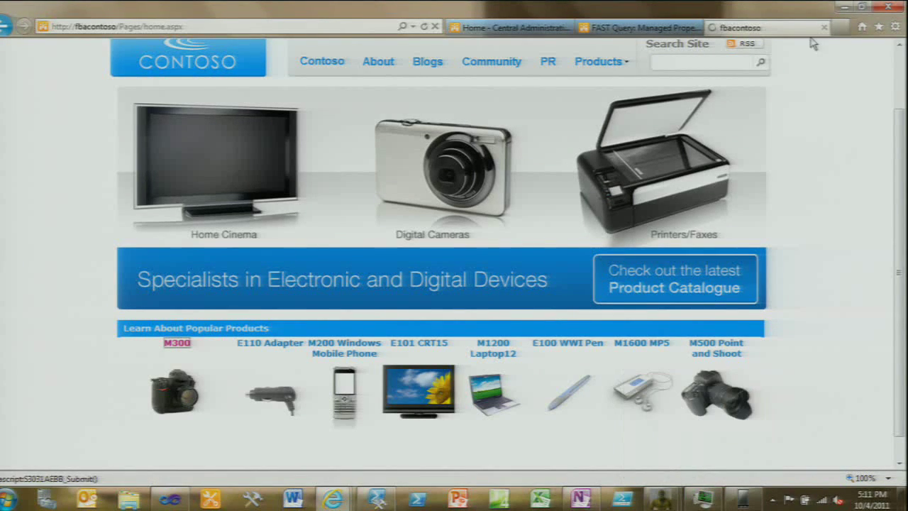
left_click(225, 26)
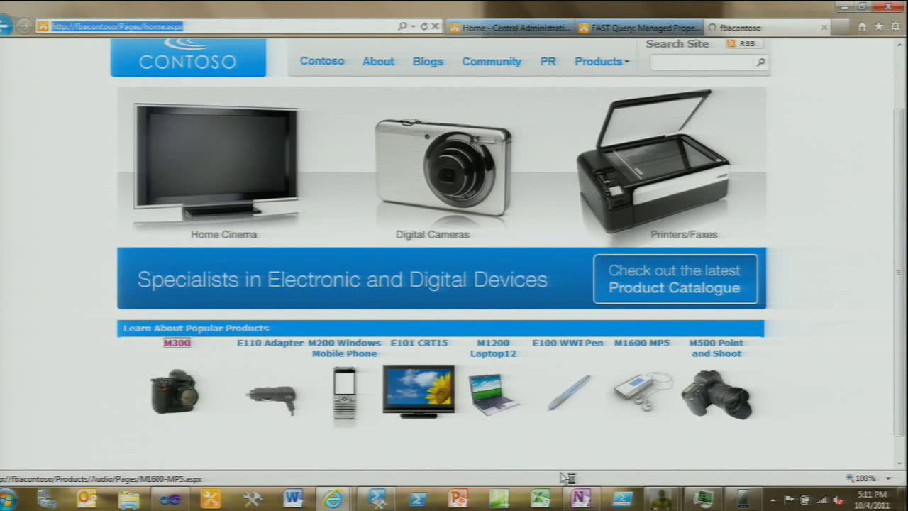
- Switch to OneNote, look through the notes page up to the FAST Query managed property clippings, and return to the browser
mouse_move(581, 499)
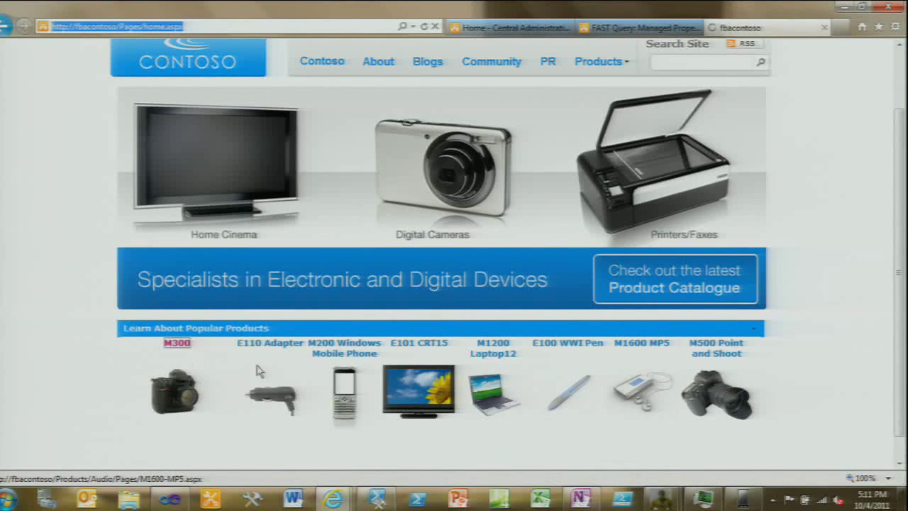
left_click(589, 500)
scroll(357, 348, "up", 15)
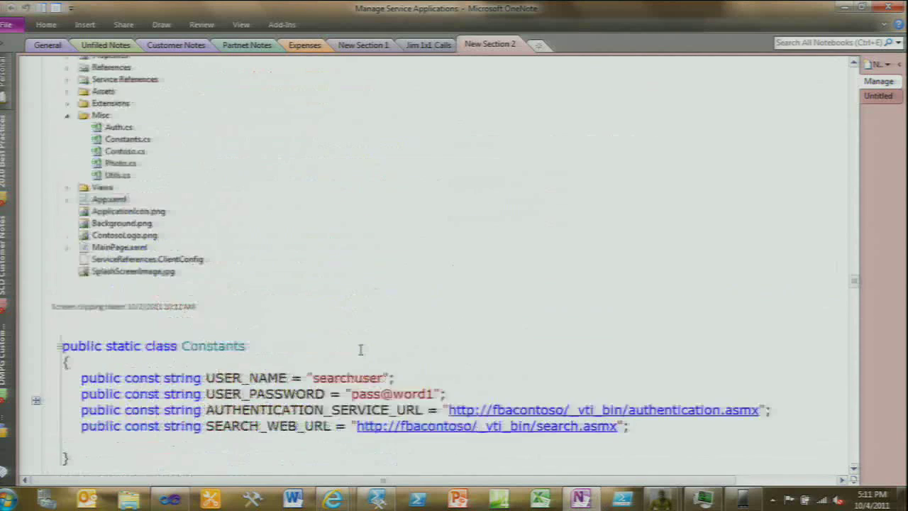
scroll(360, 349, "up", 12)
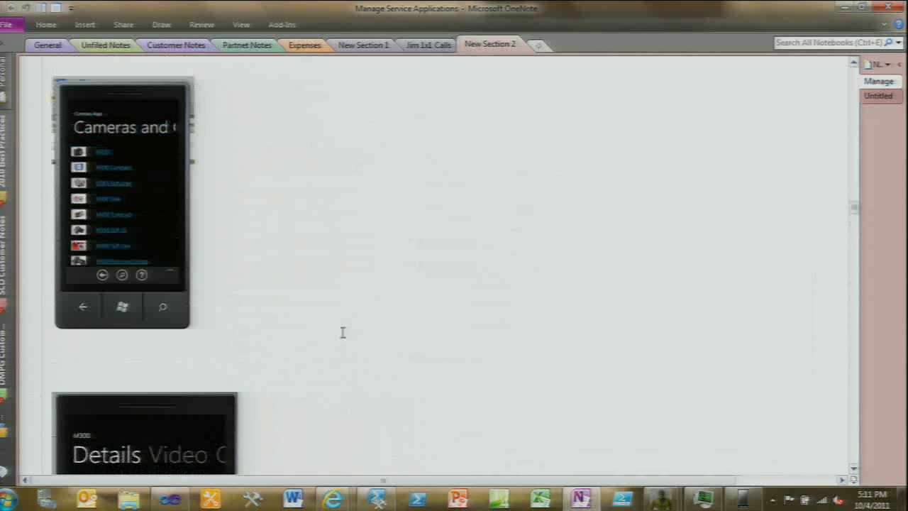
left_click_drag(855, 208, 894, 94)
scroll(894, 94, "down", 15)
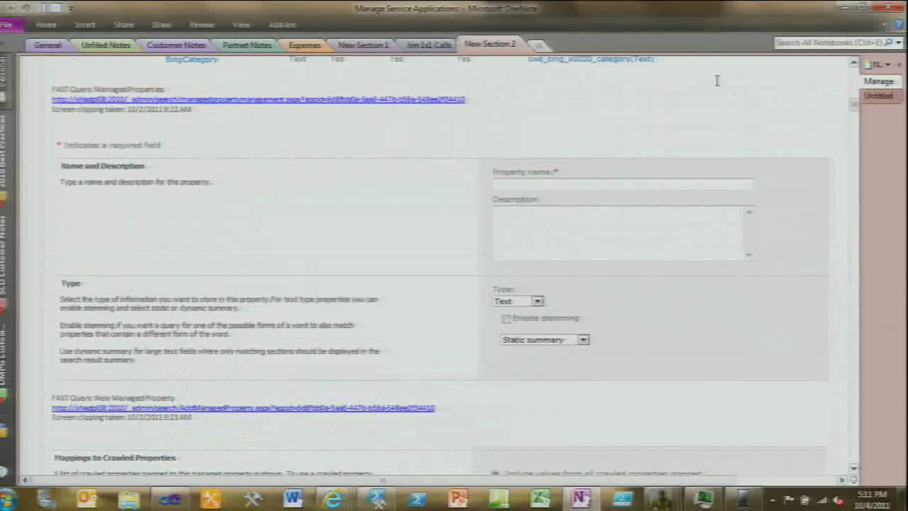
left_click(843, 7)
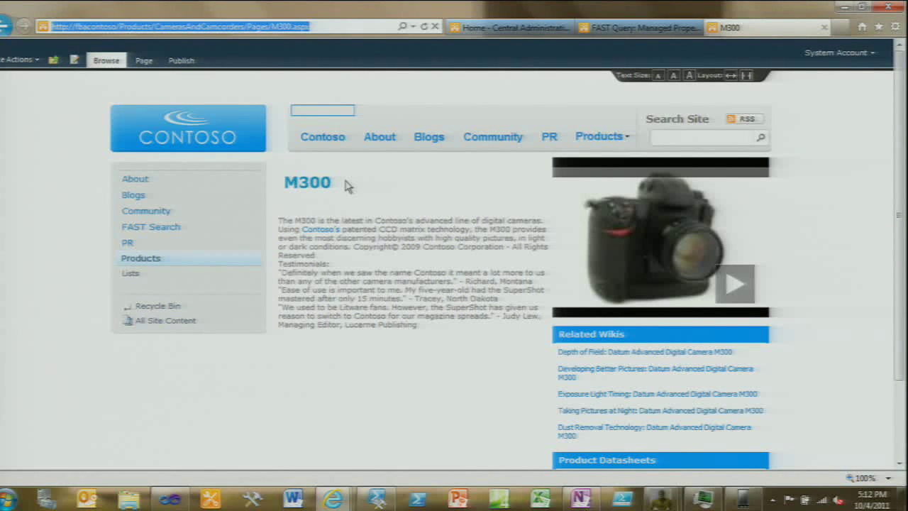
- Put the M300 page into edit mode and bring up its metadata fields
left_click(74, 61)
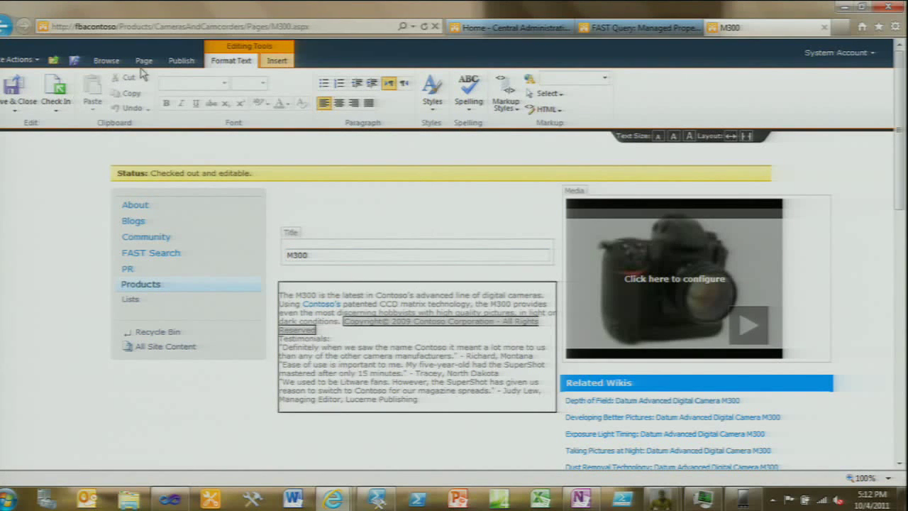
scroll(430, 147, "down", 2)
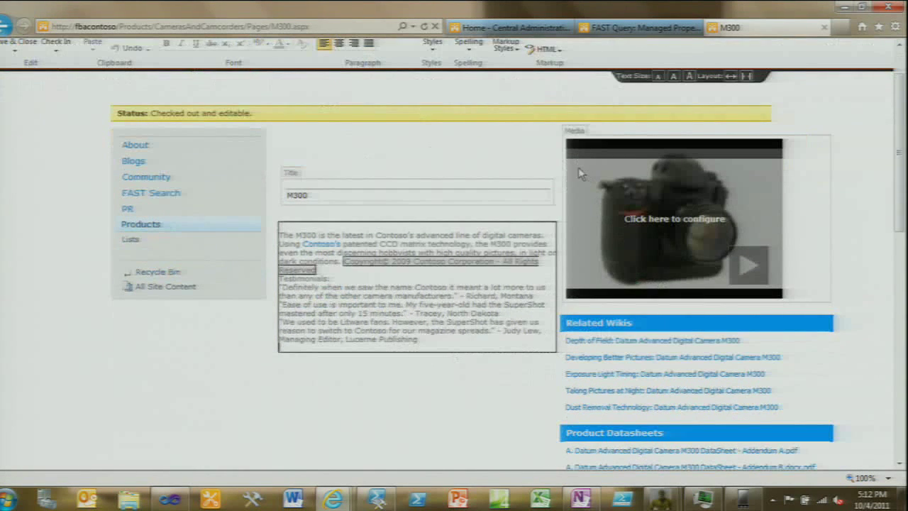
scroll(580, 173, "down", 1)
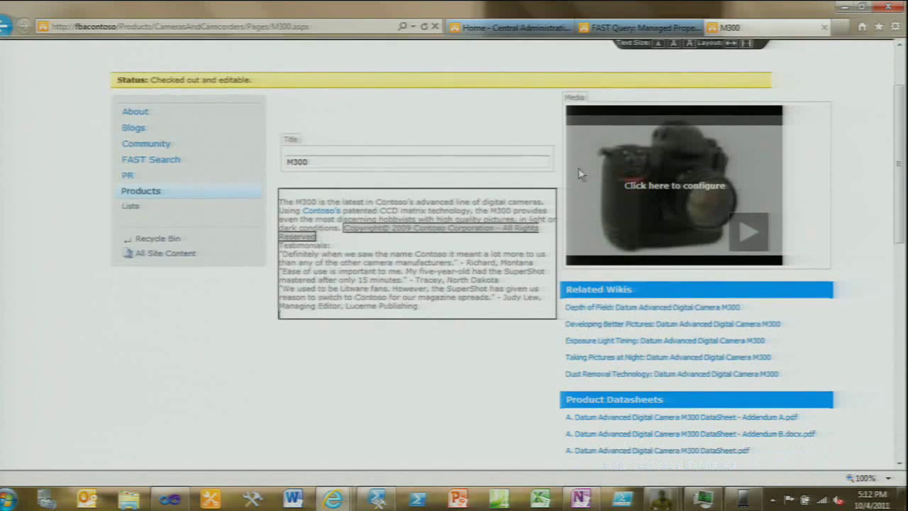
scroll(578, 168, "down", 8)
scroll(580, 174, "down", 2)
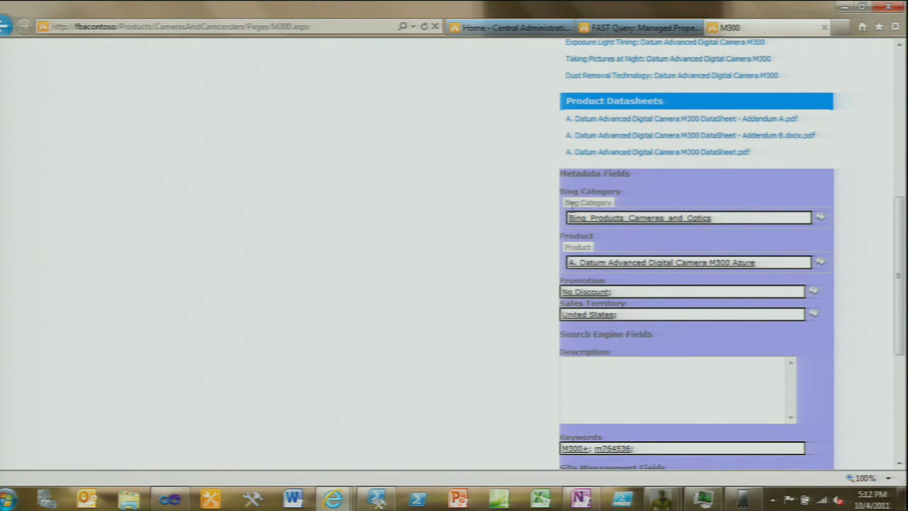
- Examine the terms available for the Bing Category field and dismiss the term picker without changing the selection
left_click_drag(566, 203, 590, 212)
left_click(714, 206)
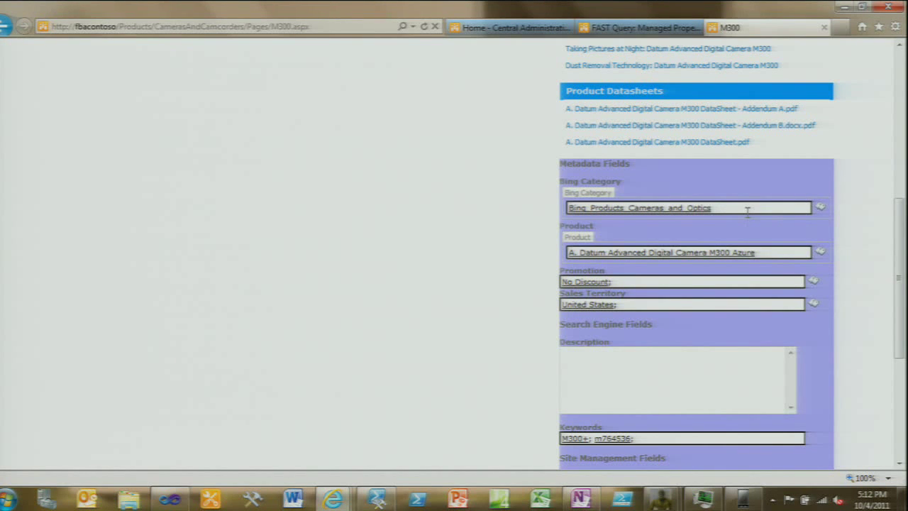
left_click(820, 209)
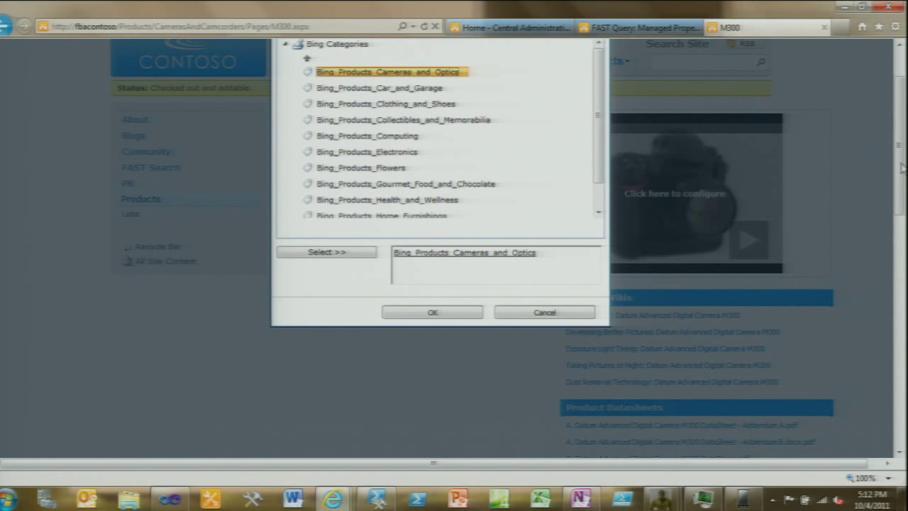
scroll(899, 168, "up", 1)
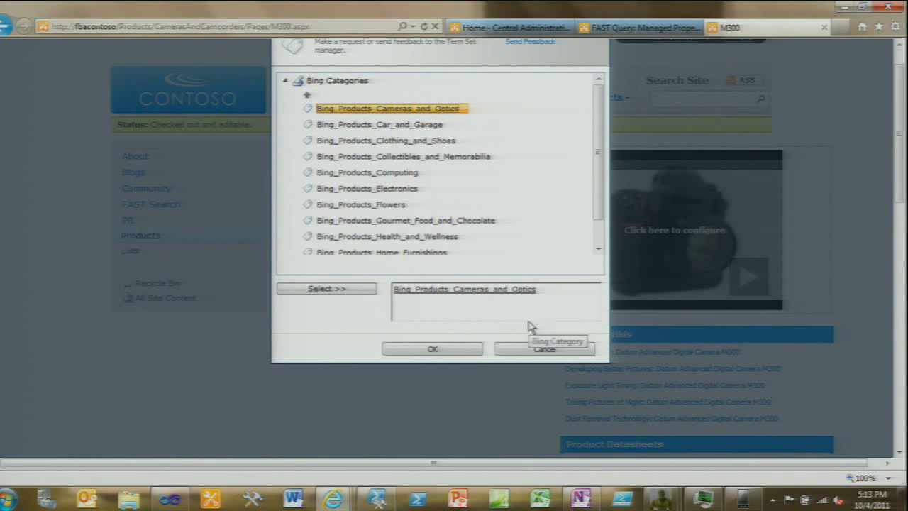
left_click(539, 348)
- Review the M300 page's product, promotion, sales territory, search engine and site management fields, including the rollup image
scroll(648, 319, "down", 5)
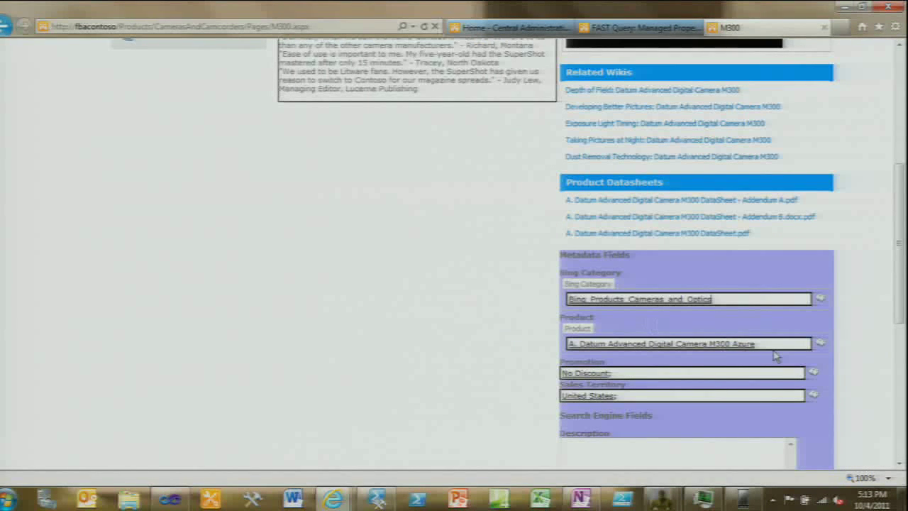
scroll(676, 333, "down", 1)
scroll(677, 334, "down", 2)
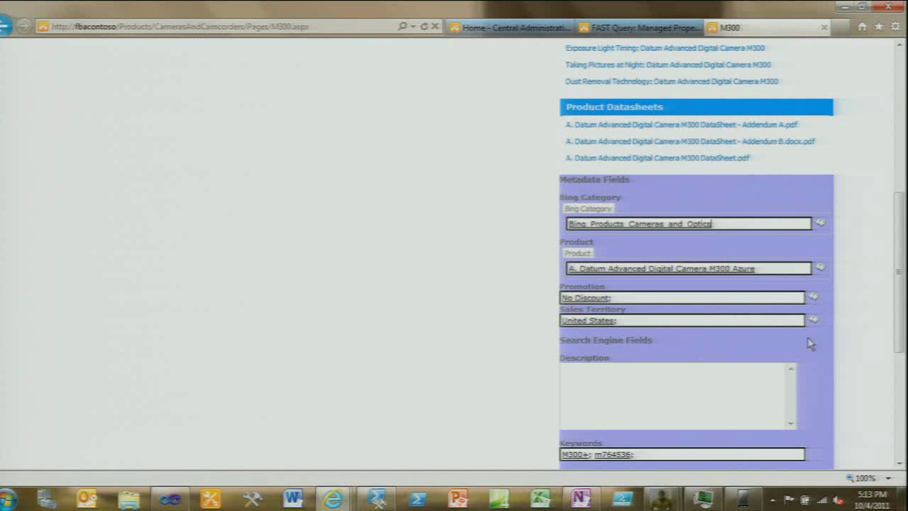
scroll(808, 334, "down", 2)
scroll(812, 340, "down", 10)
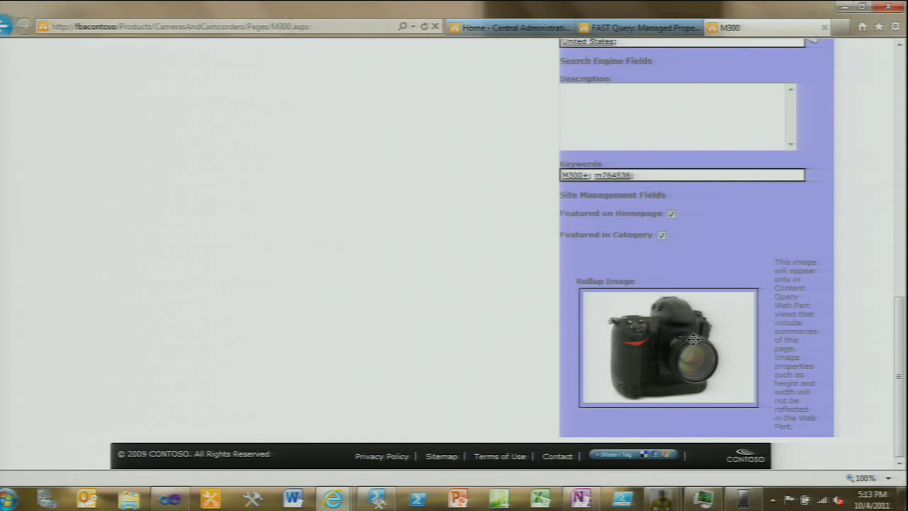
left_click(693, 338)
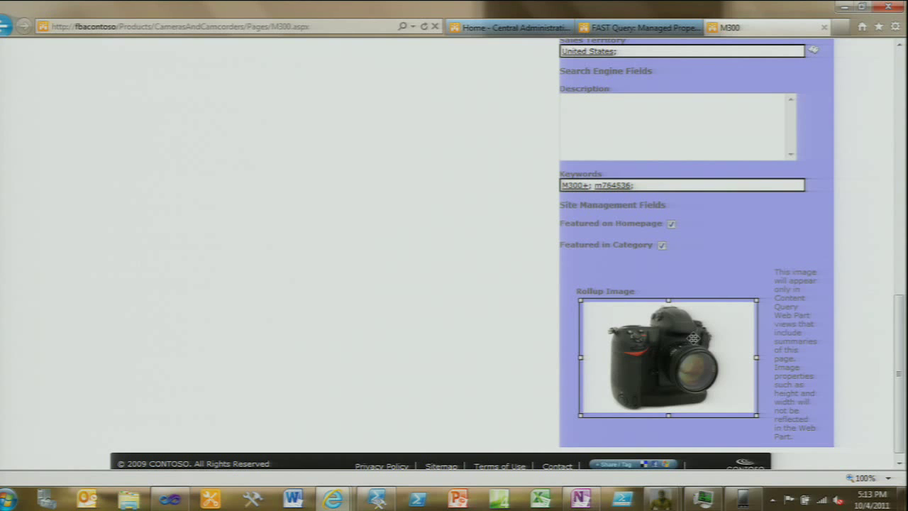
scroll(689, 342, "up", 5)
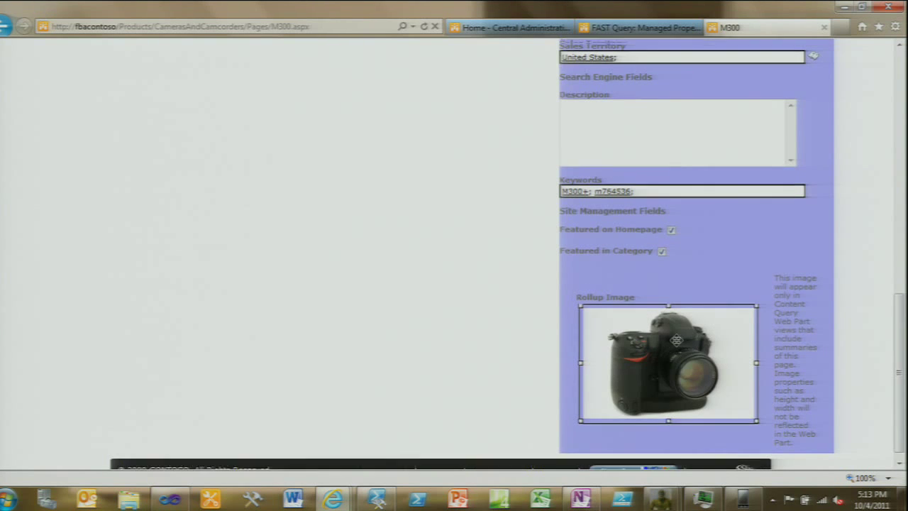
scroll(691, 342, "up", 3)
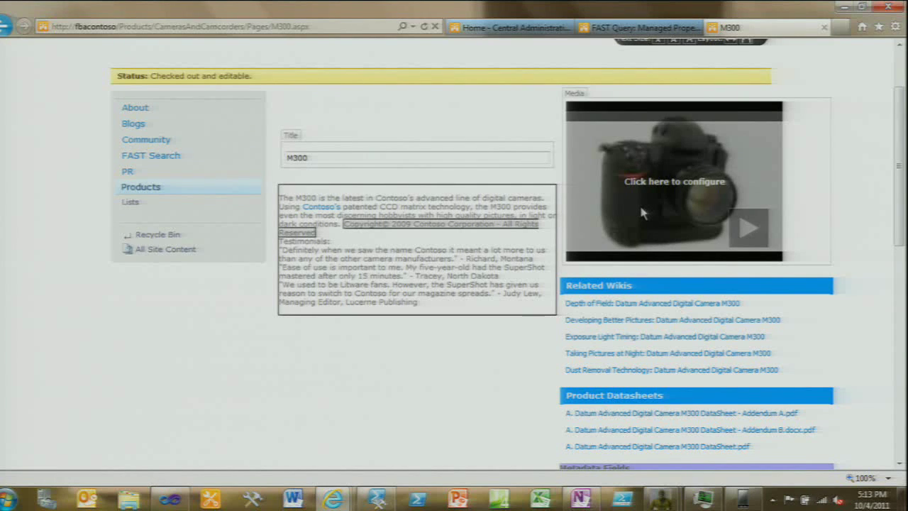
scroll(641, 212, "up", 2)
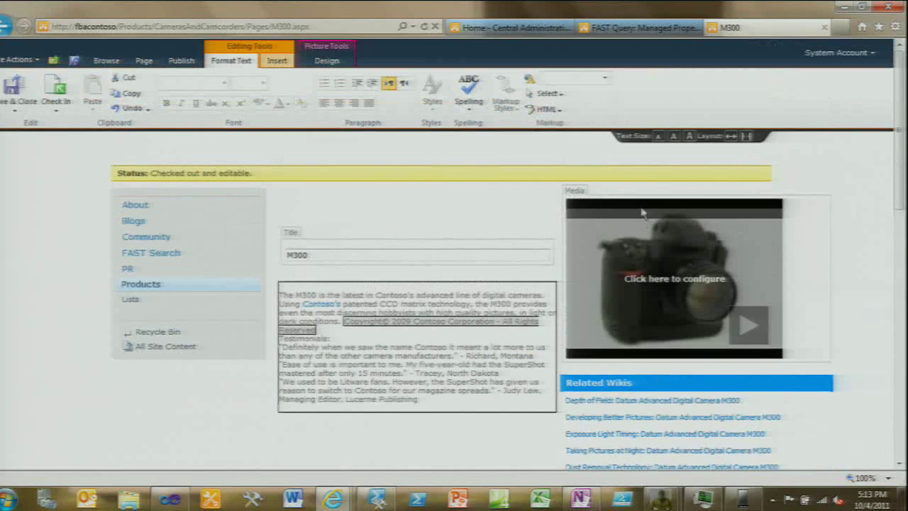
- View the M300 page's properties without editing and look through them to the last field
left_click(151, 62)
left_click(116, 111)
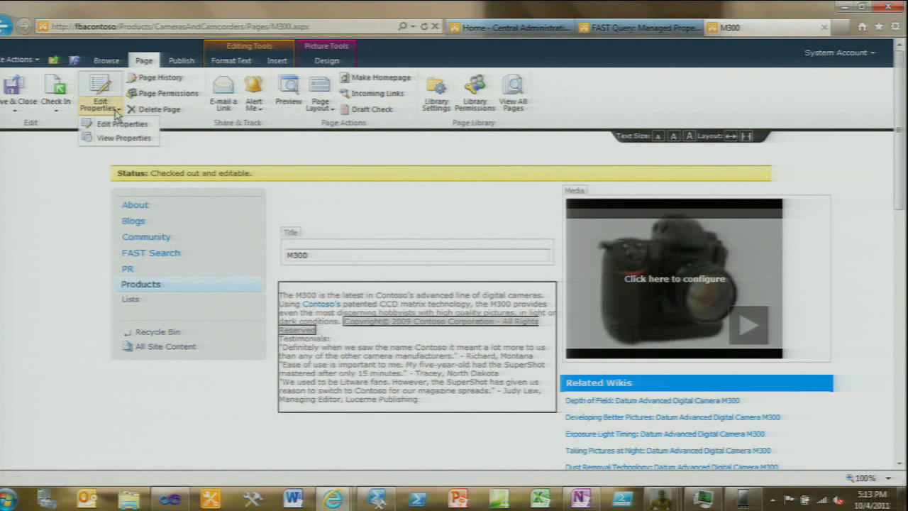
left_click(118, 138)
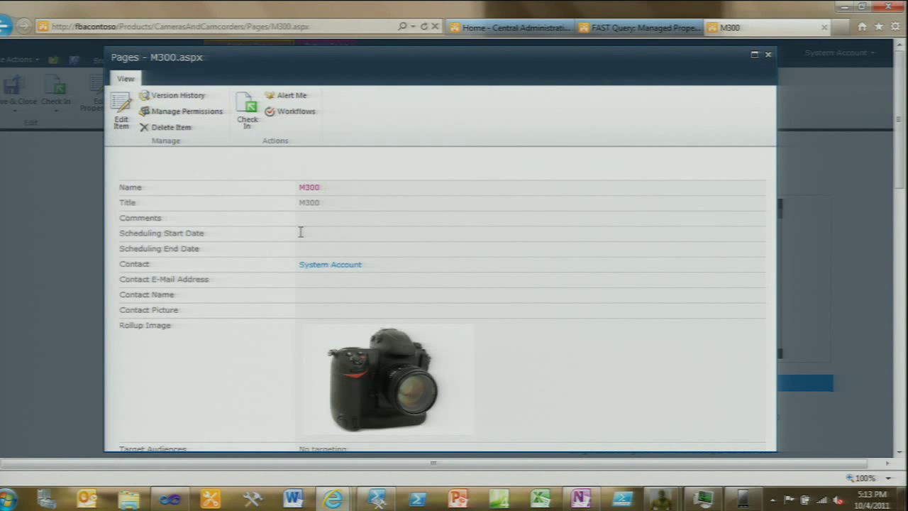
scroll(301, 231, "down", 10)
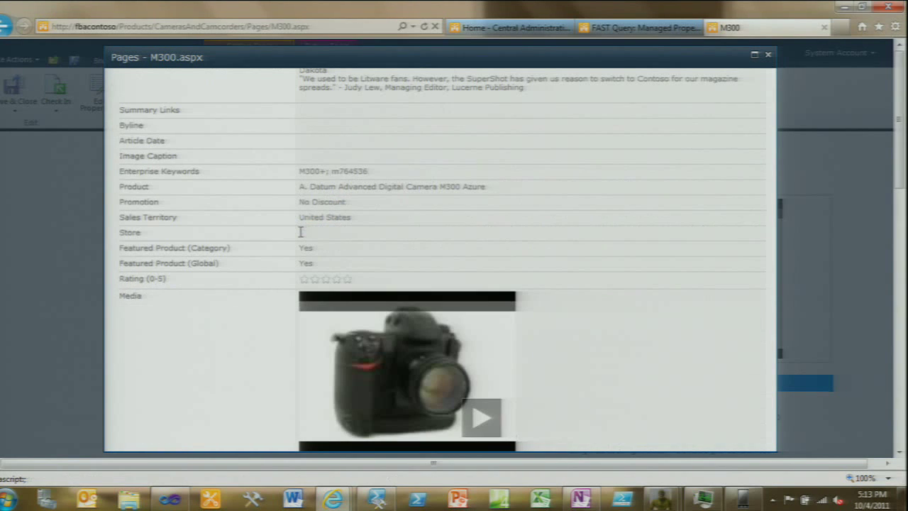
scroll(300, 231, "down", 3)
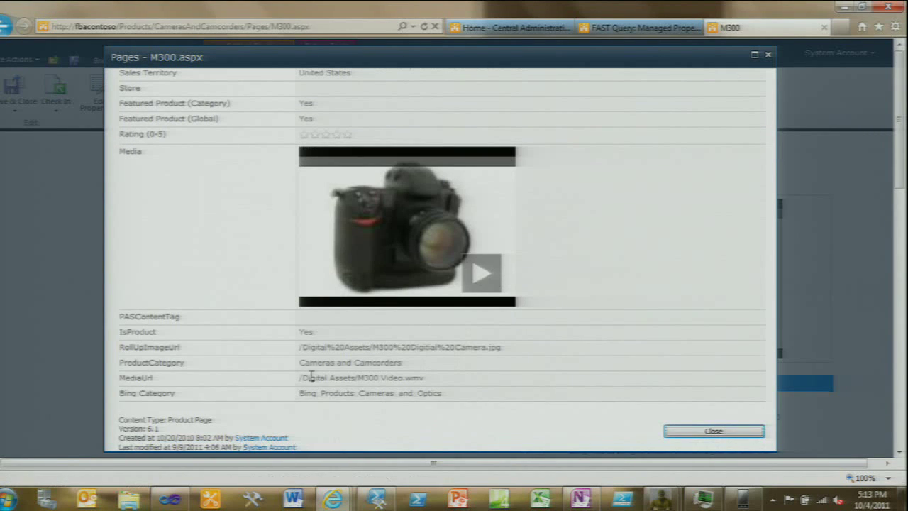
- Examine the RollUpImageUrl and MediaUrl values, close the page properties and switch to the slide presentation
left_click_drag(119, 347, 178, 347)
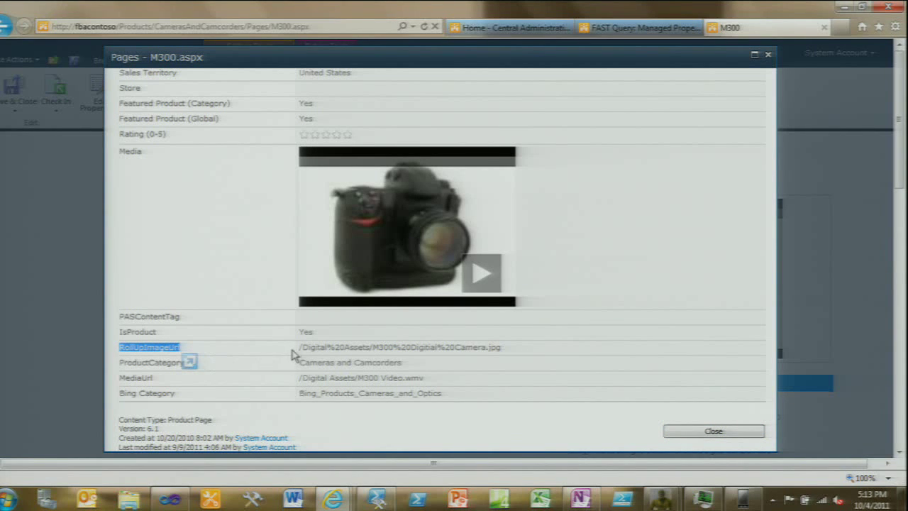
left_click_drag(299, 347, 371, 349)
left_click_drag(446, 349, 498, 350)
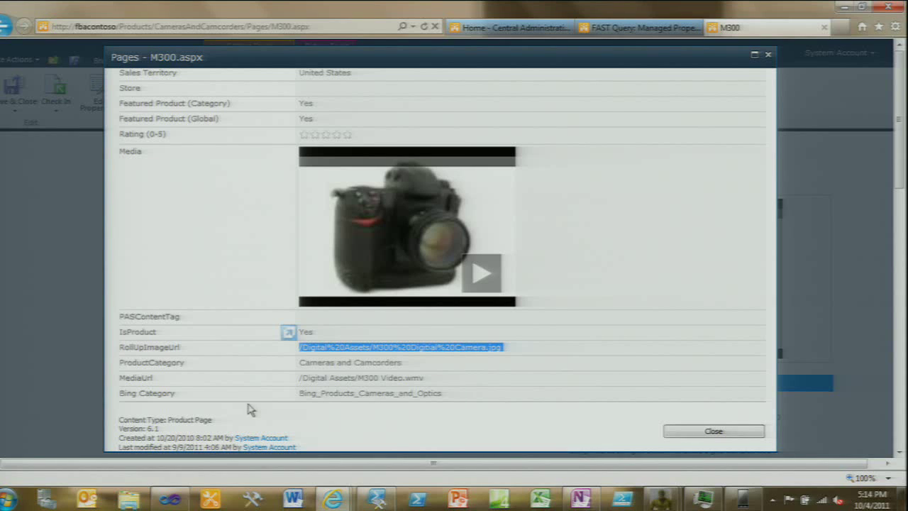
left_click_drag(297, 383, 425, 387)
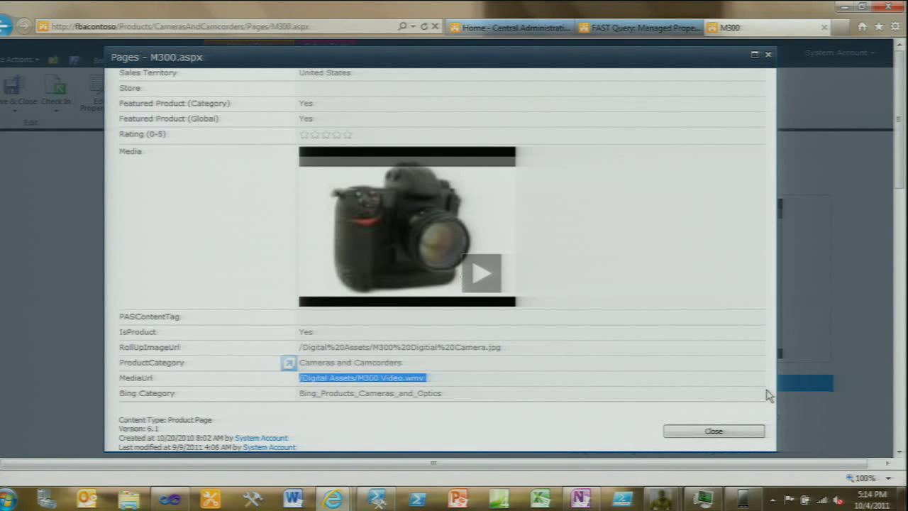
left_click(742, 432)
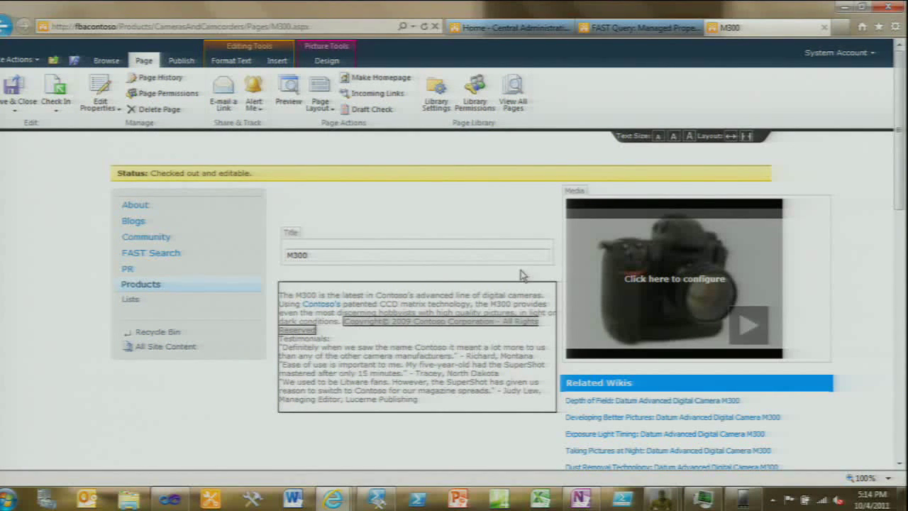
key("alt+Tab")
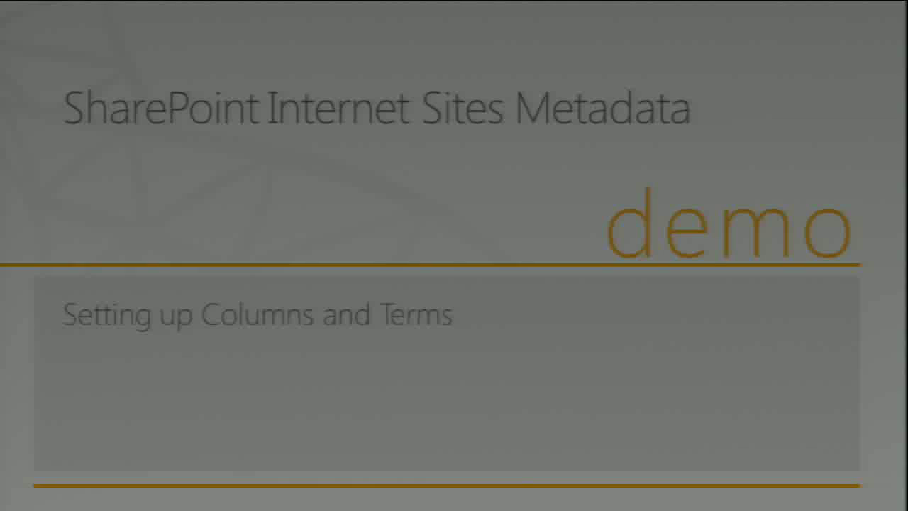
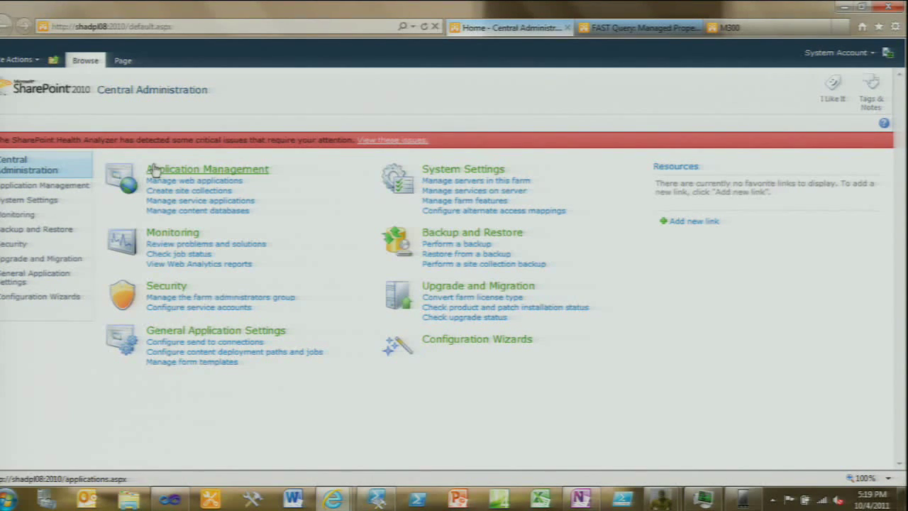
- Open FAST Search Administration for the FAST Query service application from Central Administration
left_click(174, 203)
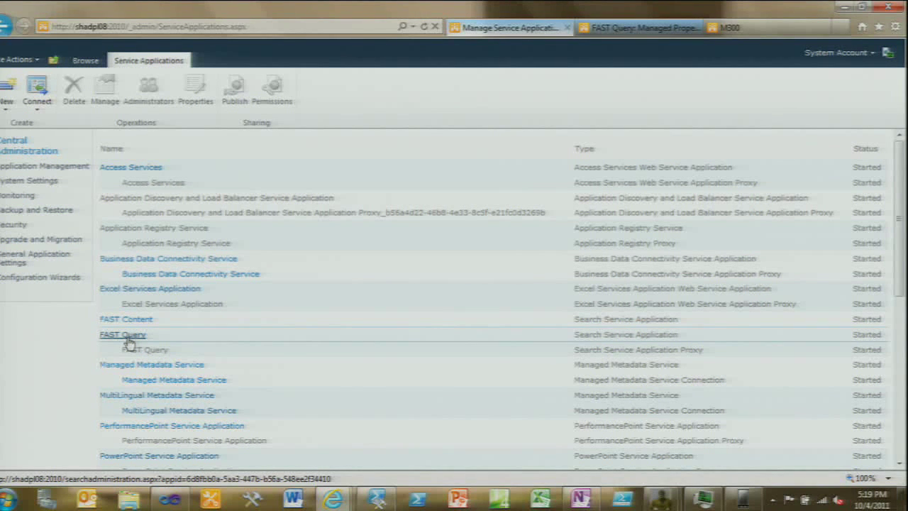
left_click(128, 339)
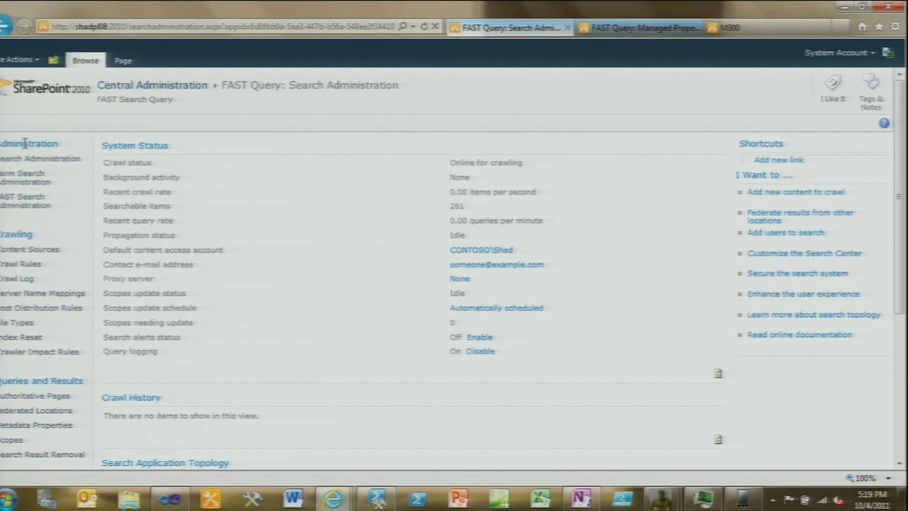
left_click(24, 206)
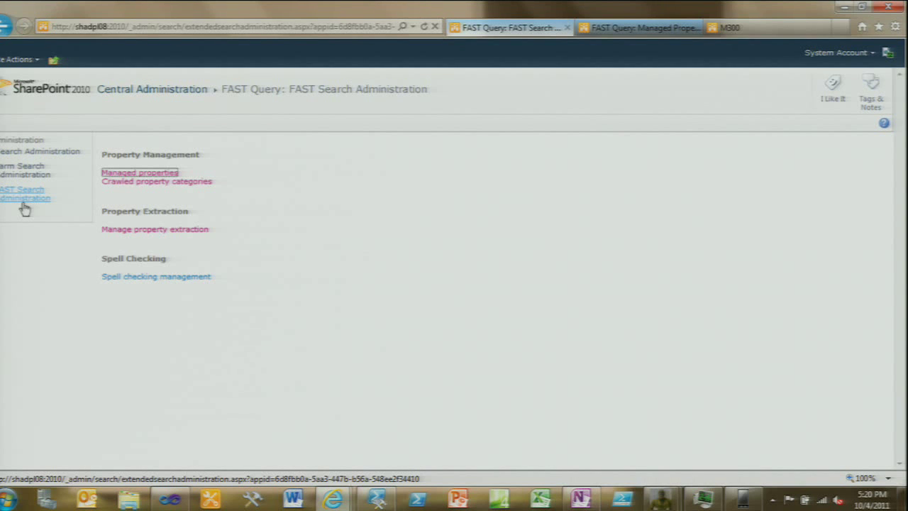
- Open the managed properties list and examine the BingCategory property's type, sort and query settings
left_click(129, 174)
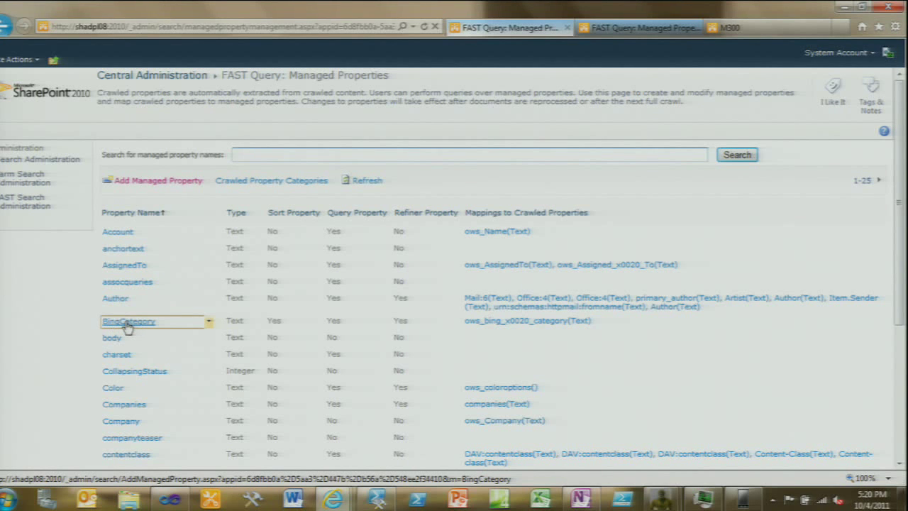
double_click(235, 325)
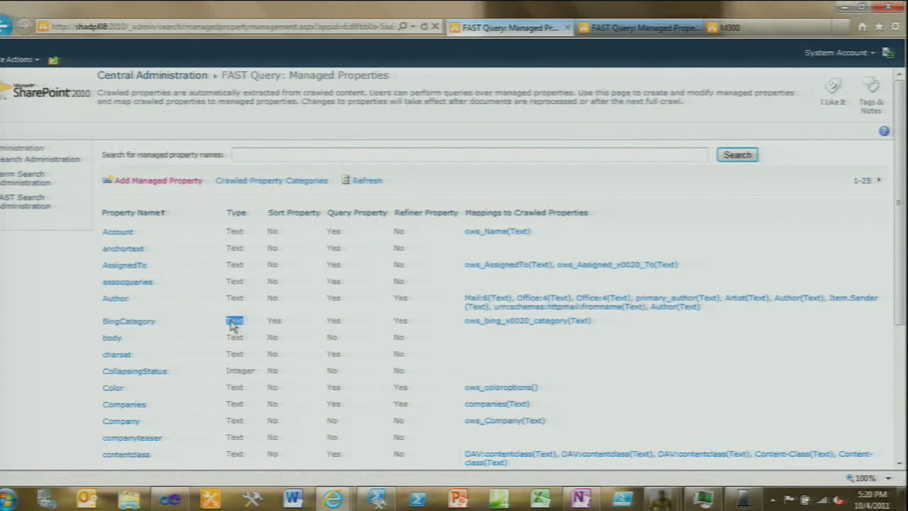
double_click(272, 322)
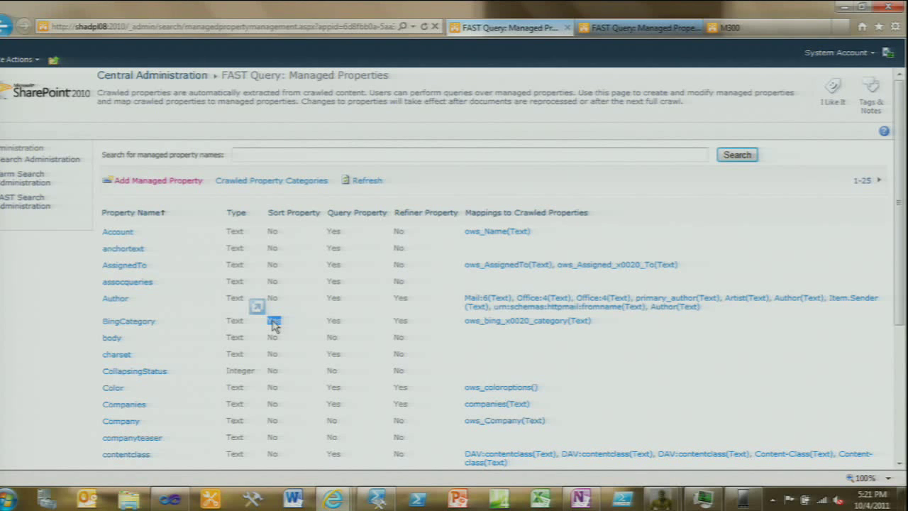
left_click(338, 322)
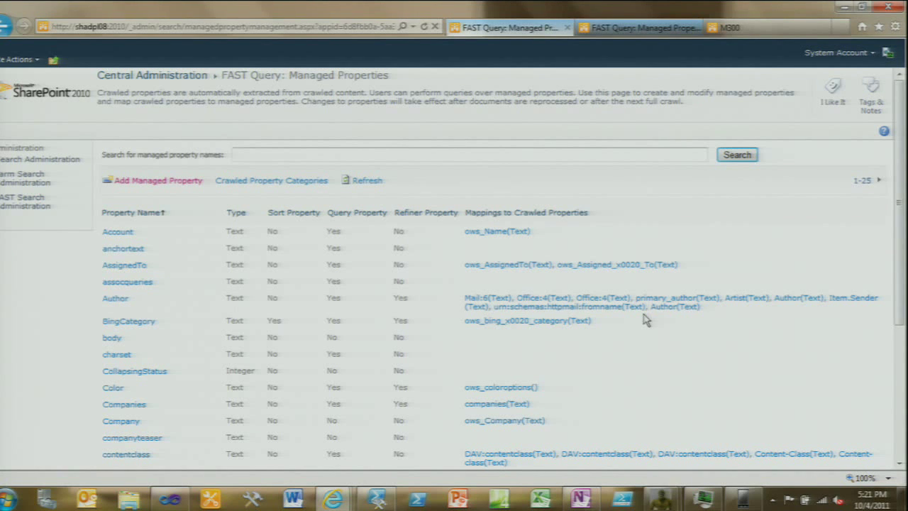
- Start a new managed property named NewMP, look through the available types and keep Text
left_click(180, 183)
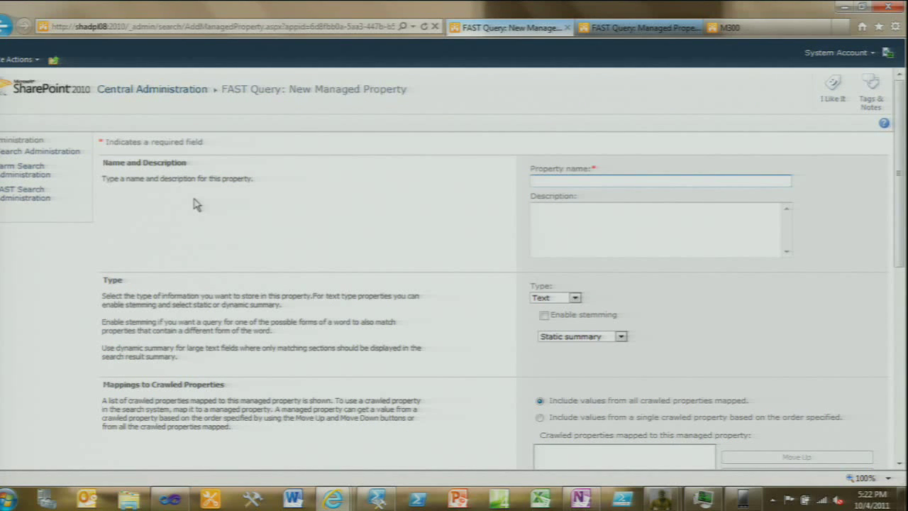
type("NewMP")
scroll(410, 243, "down", 1)
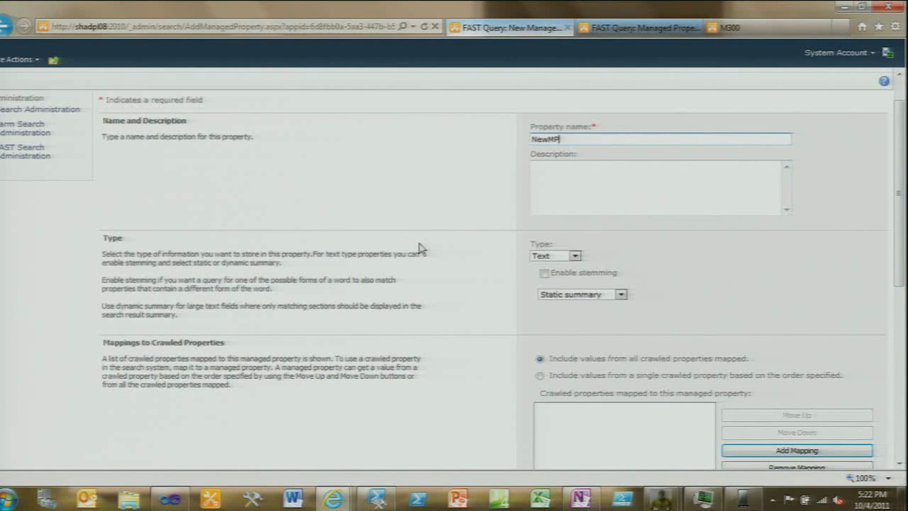
left_click(561, 256)
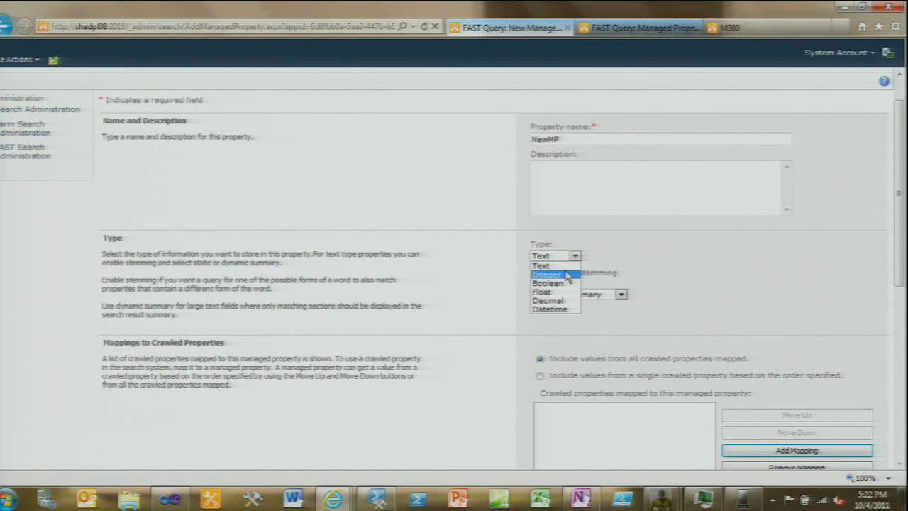
left_click(473, 266)
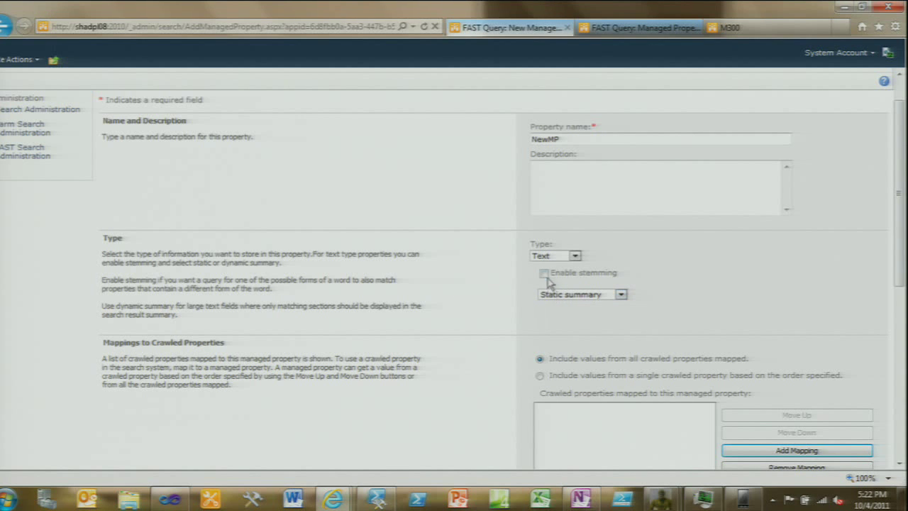
- Find crawled properties matching "bing" and map ows_taxid_bing_x0020_category and ows_bing_x0020_category to NewMP
scroll(548, 284, "down", 1)
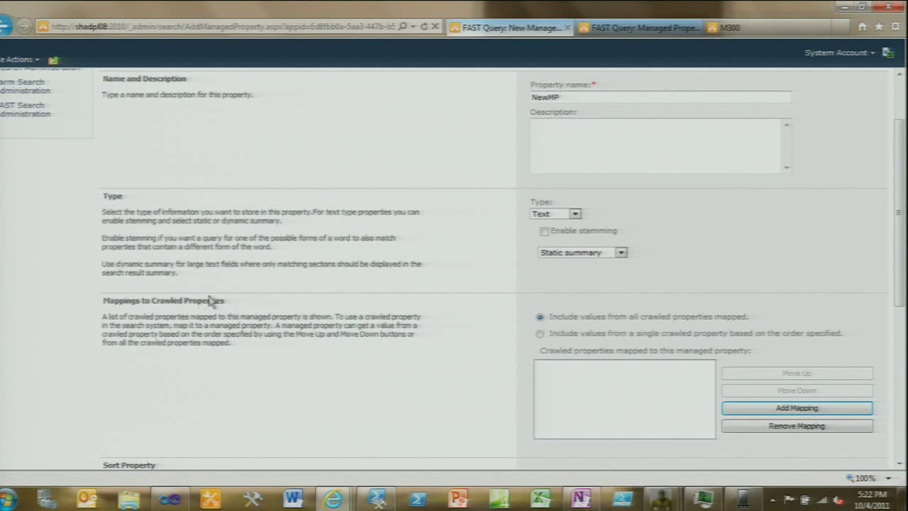
scroll(334, 319, "down", 1)
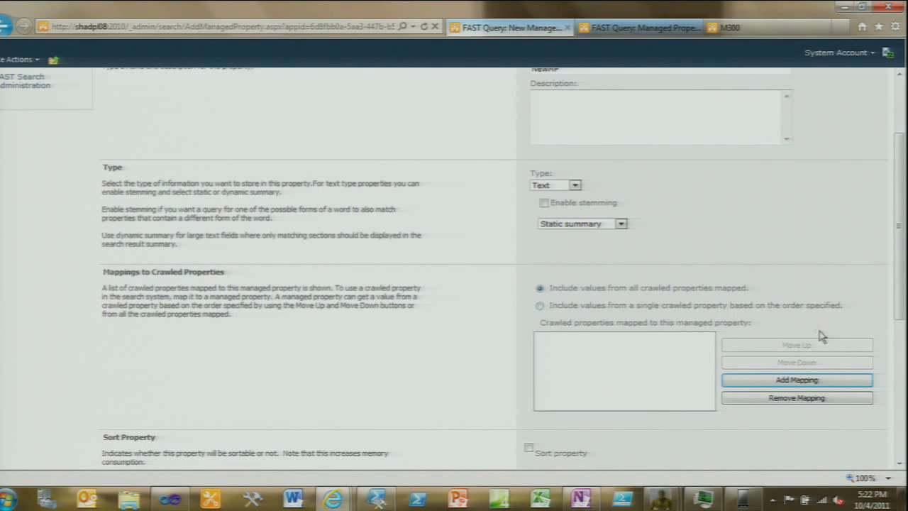
left_click(821, 383)
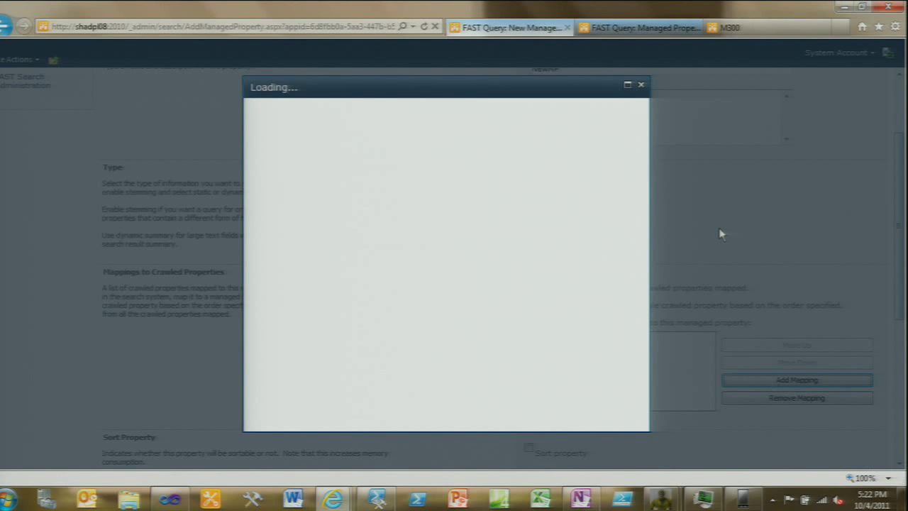
type("bing")
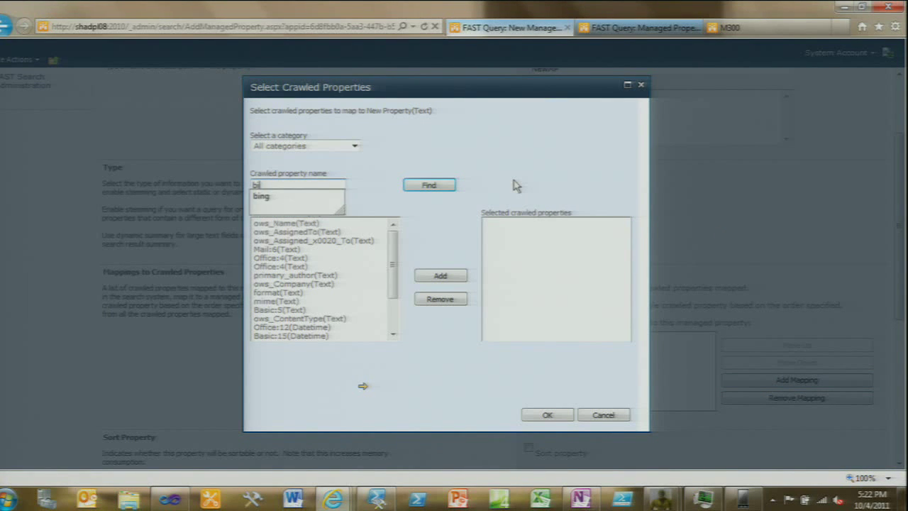
left_click(408, 185)
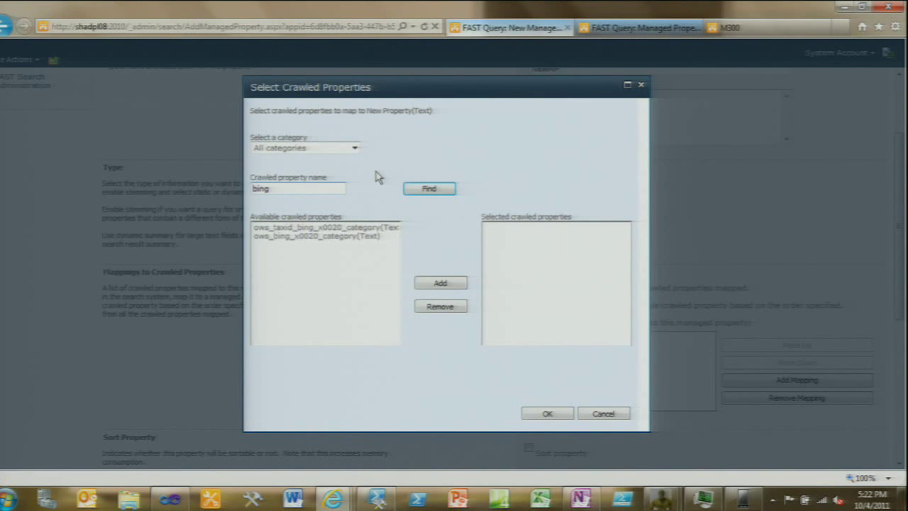
left_click(350, 228)
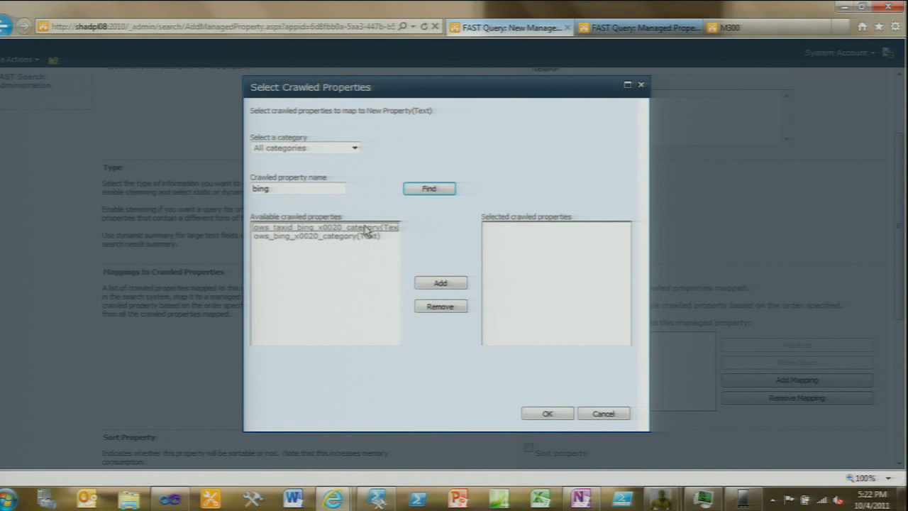
left_click(369, 236, "shift")
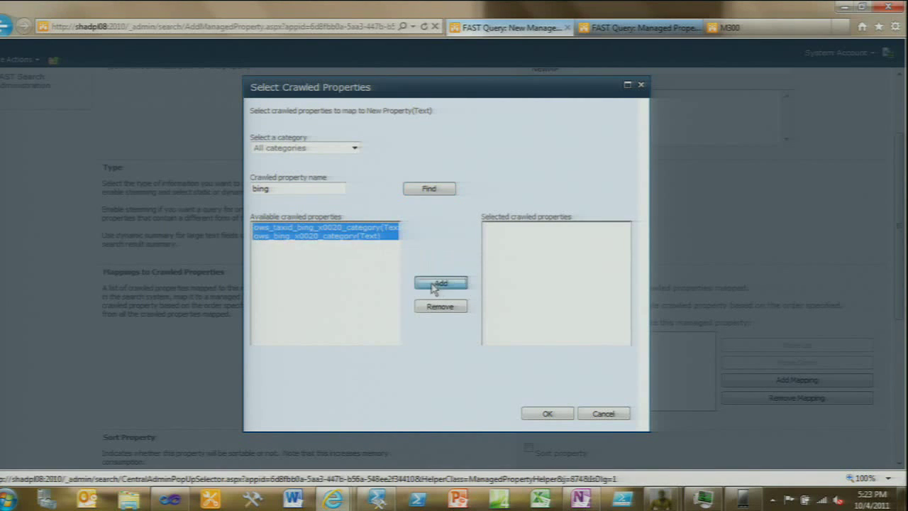
left_click(434, 285)
left_click(547, 413)
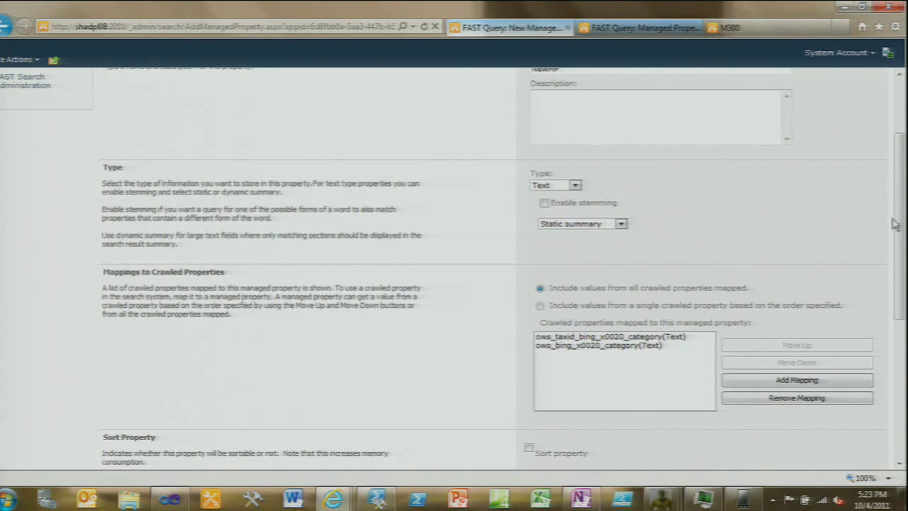
- Try the single crawled property option for the mapping order and restore including values from all crawled properties mapped
left_click(540, 305)
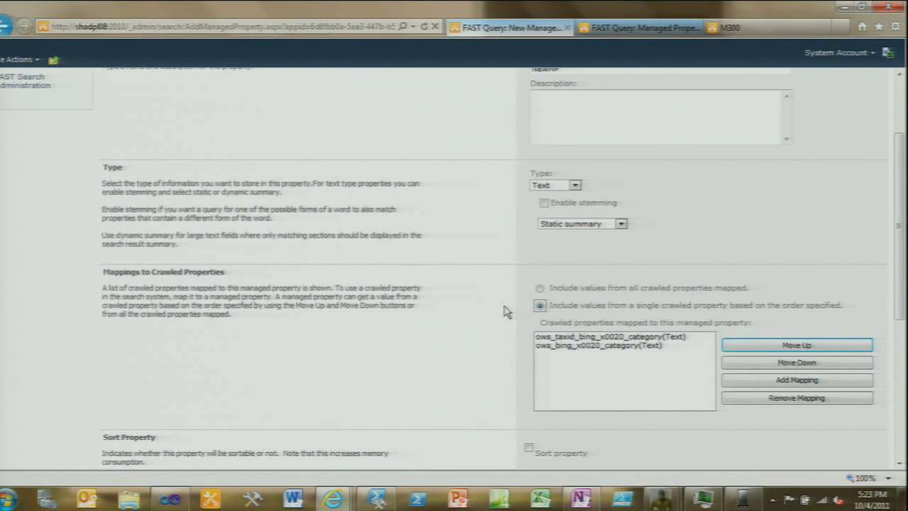
left_click(583, 337)
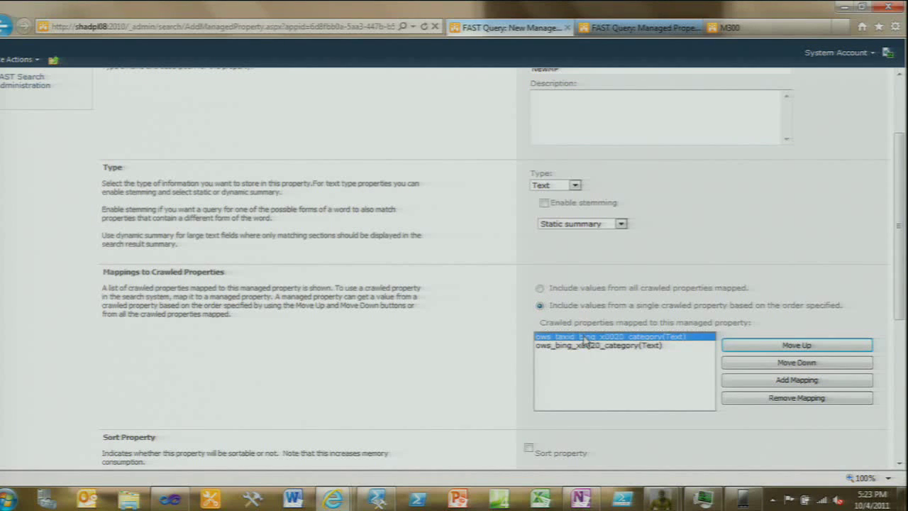
left_click(540, 288)
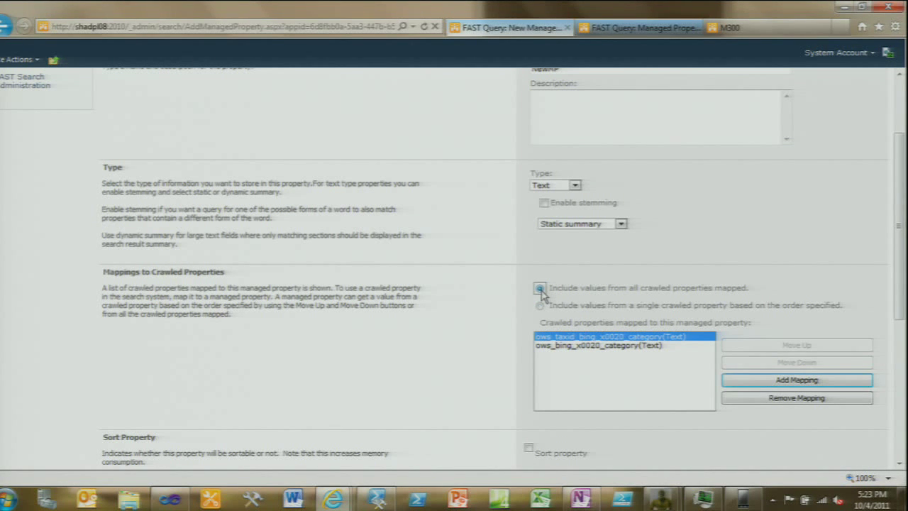
- Enable the Sort property, Query property, Refiner property and Deep Refiner options for NewMP
scroll(433, 319, "down", 1)
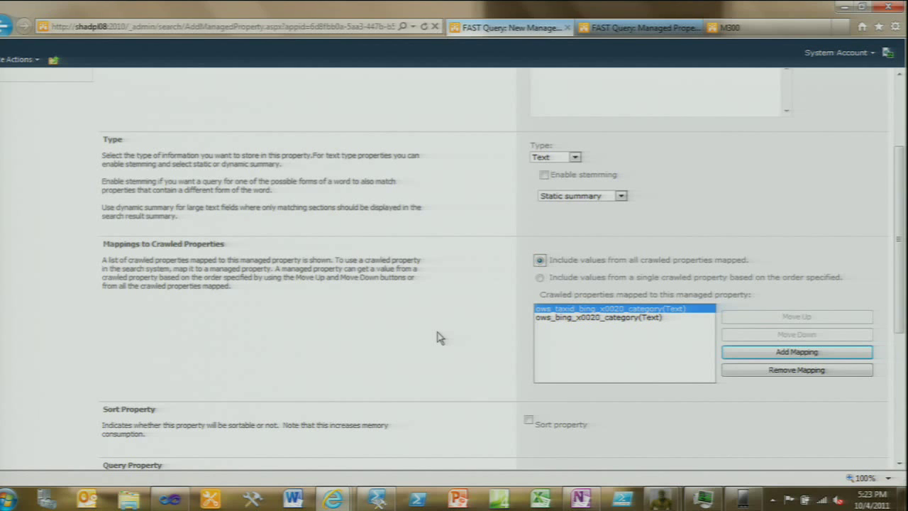
scroll(439, 337, "down", 2)
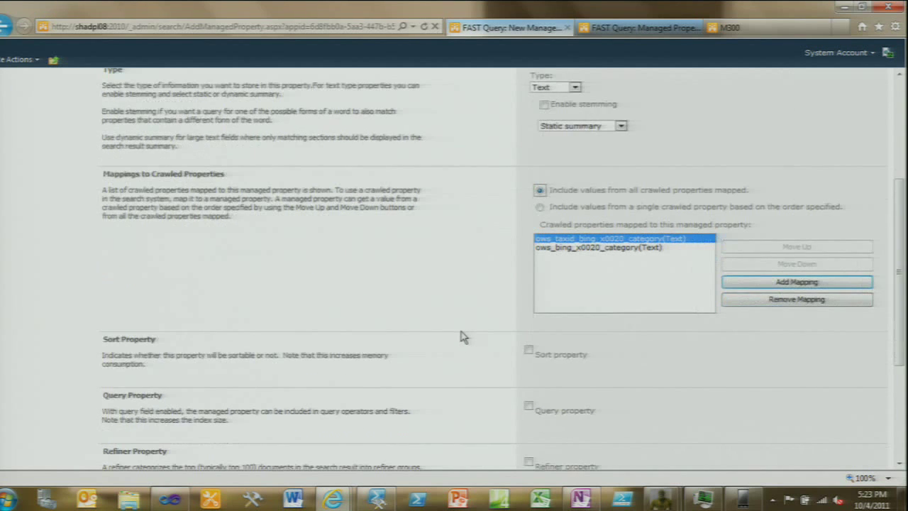
scroll(464, 337, "down", 2)
left_click(528, 292)
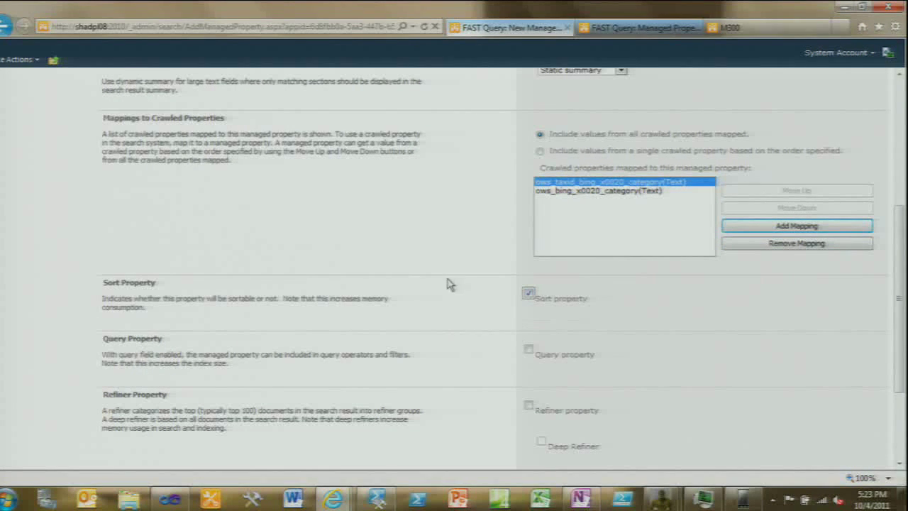
left_click(528, 350)
scroll(348, 283, "down", 2)
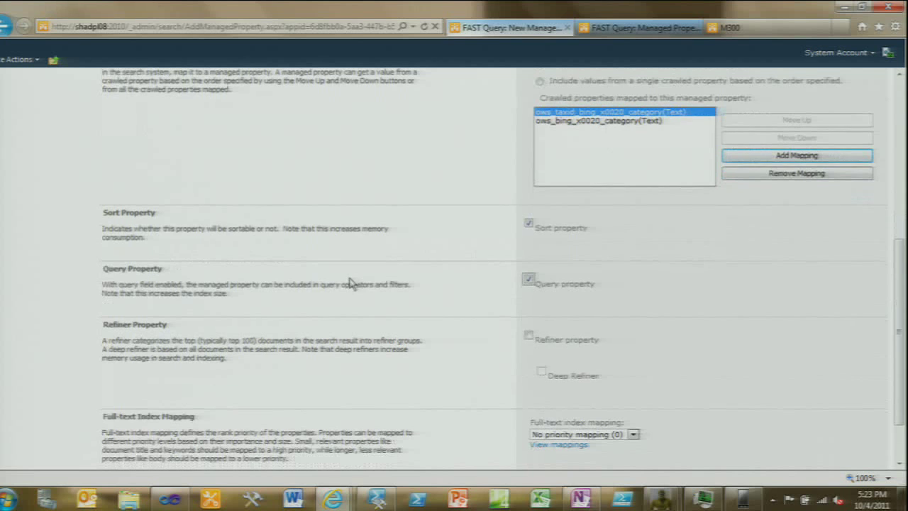
left_click(529, 334)
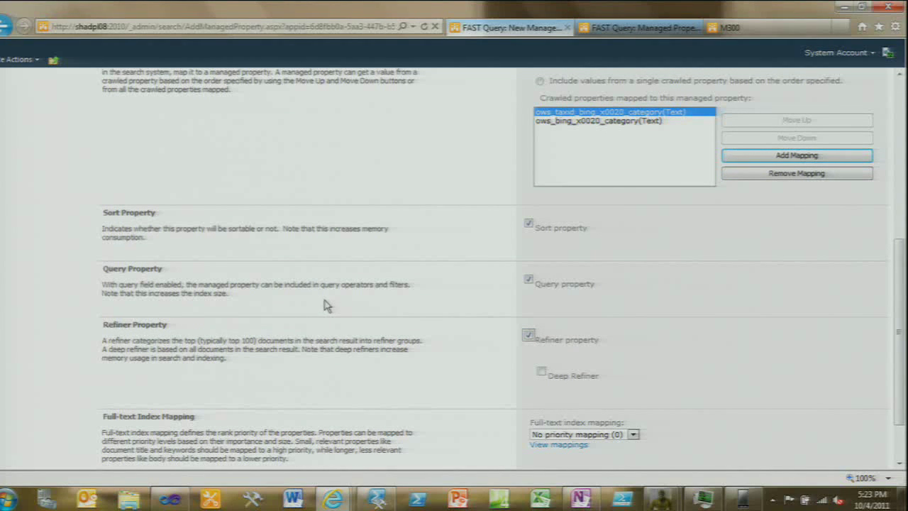
left_click(541, 371)
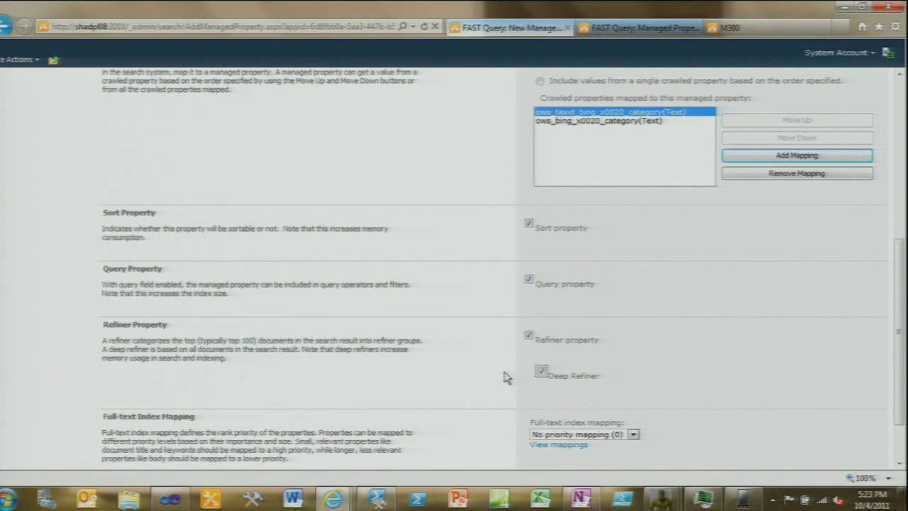
- Look over the NewMP settings through the full-text index mapping and cancel creating the managed property
scroll(503, 373, "down", 2)
scroll(495, 356, "up", 4)
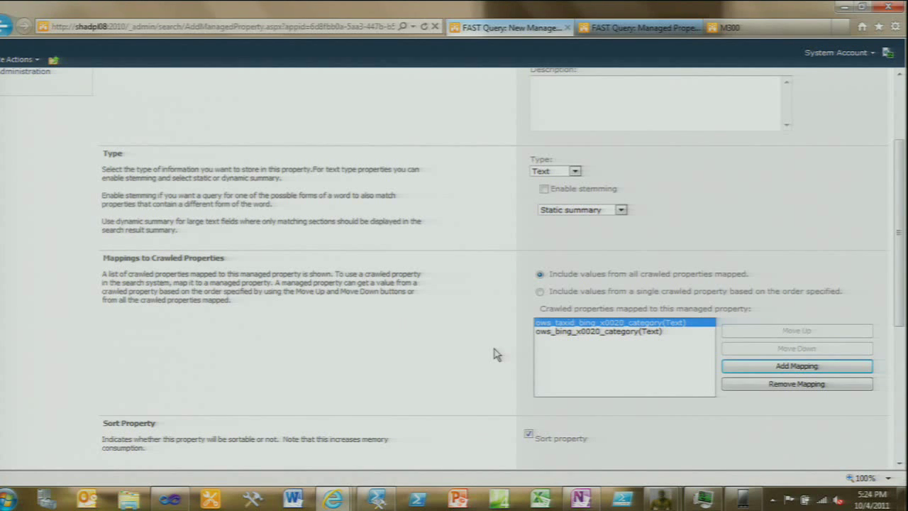
scroll(495, 354, "up", 1)
scroll(496, 355, "down", 5)
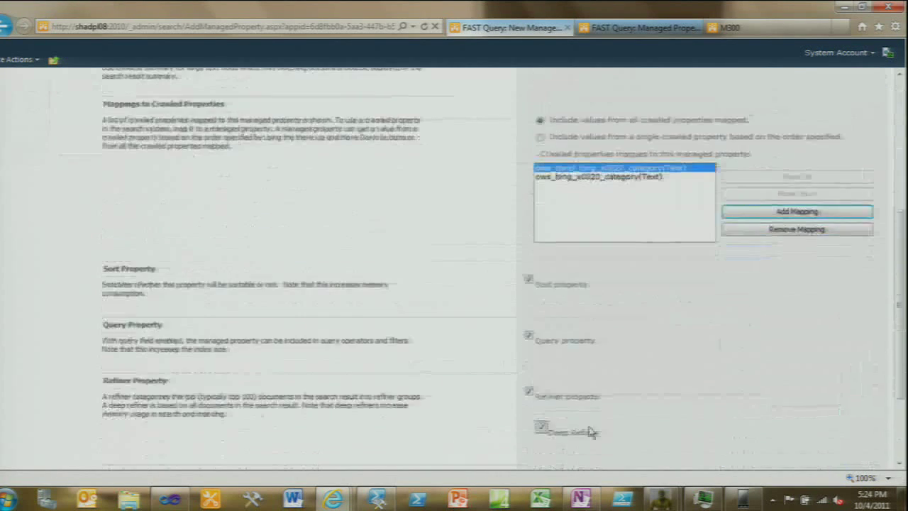
left_click(875, 430)
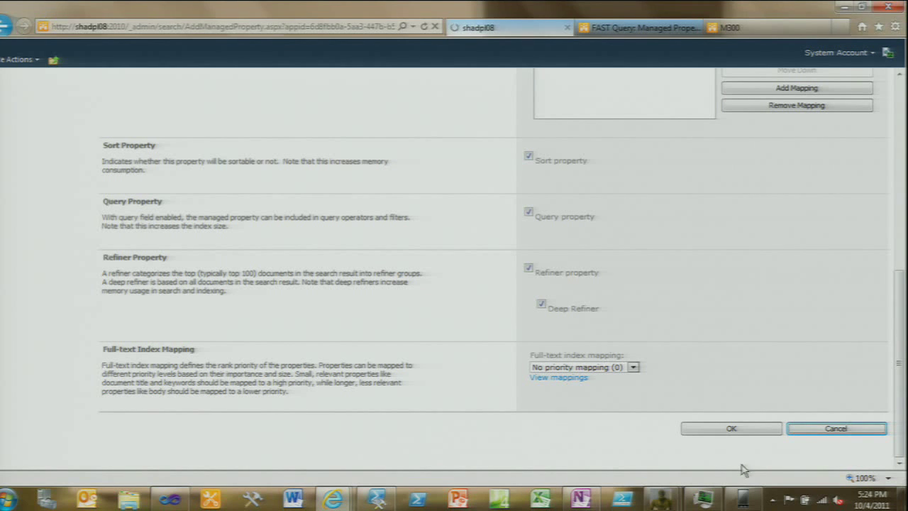
mouse_move(661, 498)
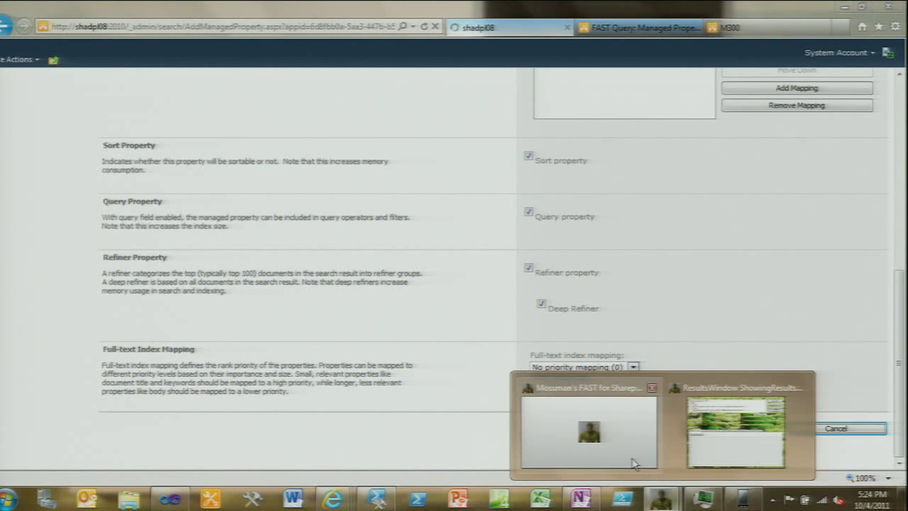
left_click(633, 461)
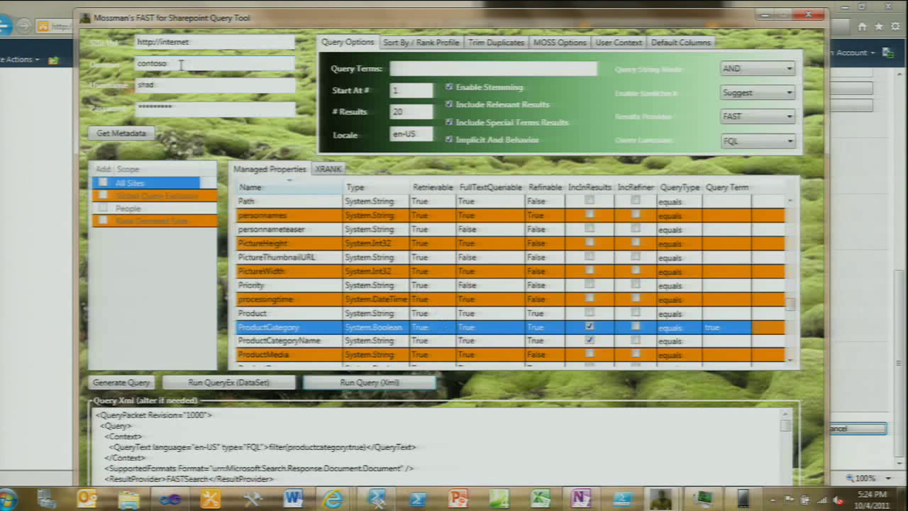
left_click_drag(228, 24, 217, 22)
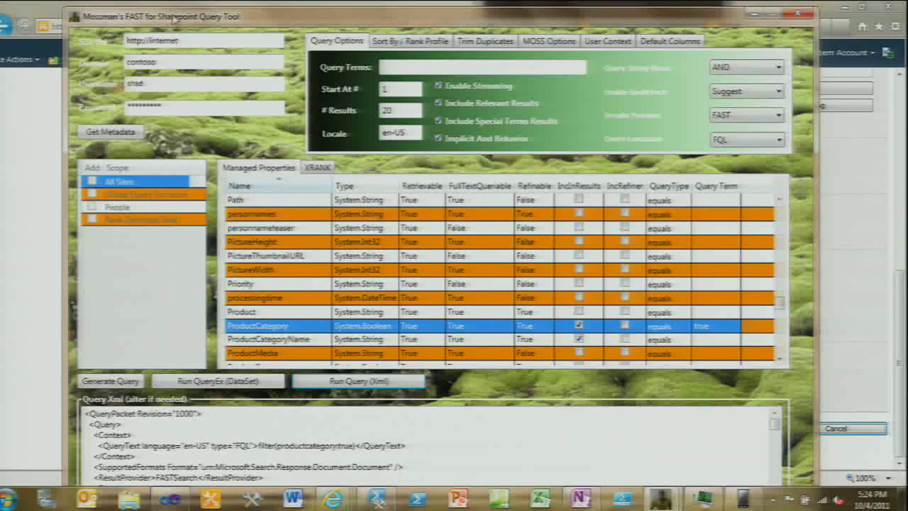
left_click_drag(190, 42, 122, 40)
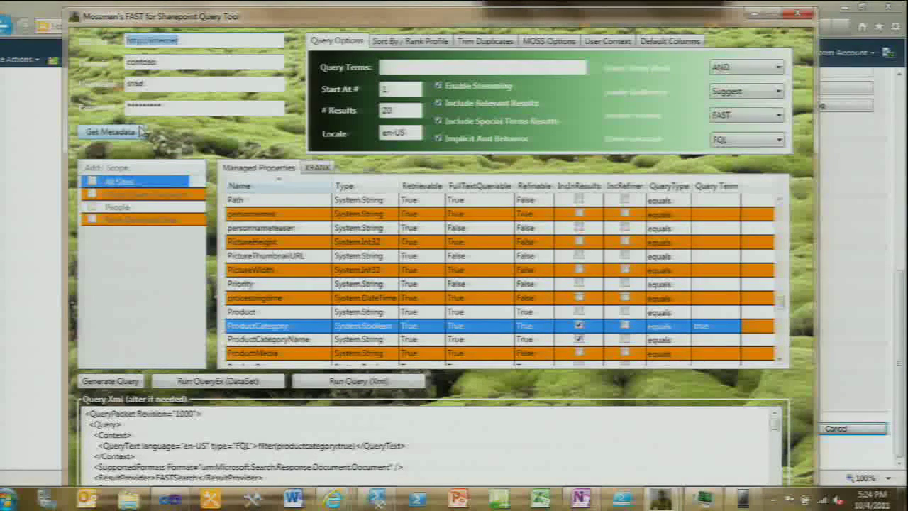
- Examine the start of the tool's managed properties list, selecting the Account and BingCategory rows
left_click_drag(775, 306, 778, 211)
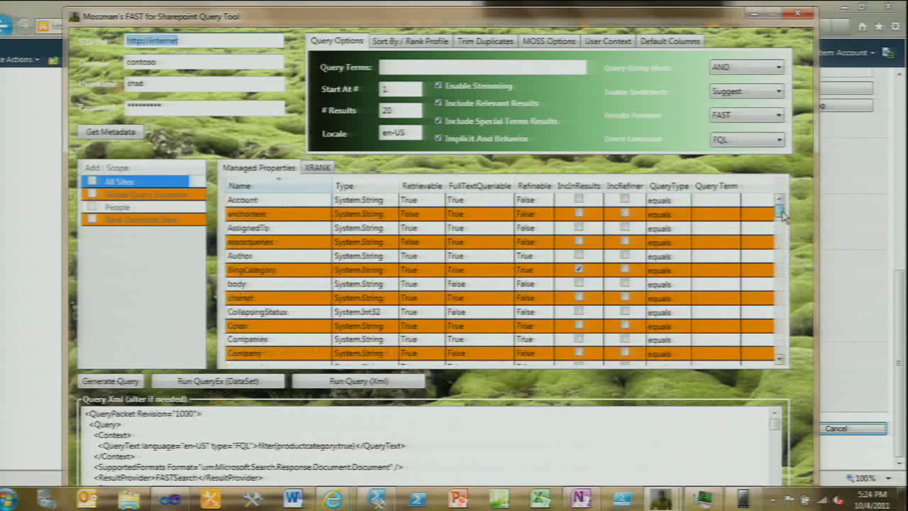
left_click(295, 202)
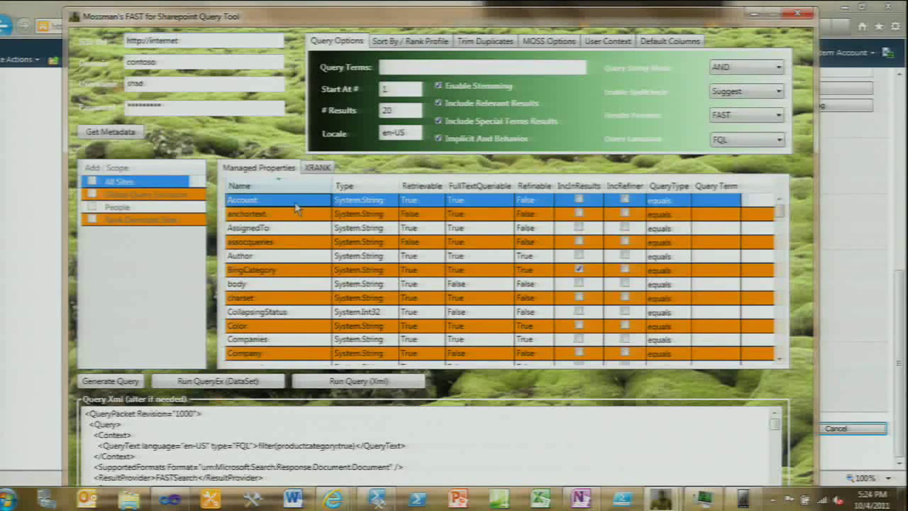
left_click(294, 269)
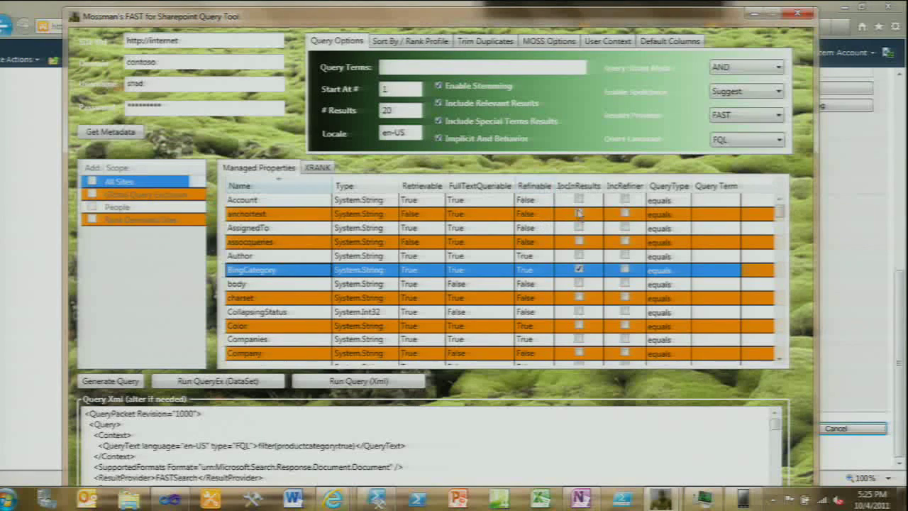
- Examine the managed properties marked for inclusion in the results, selecting the BingCategory, ProductCategory and ProductCategoryName rows
left_click(579, 270)
left_click(579, 270)
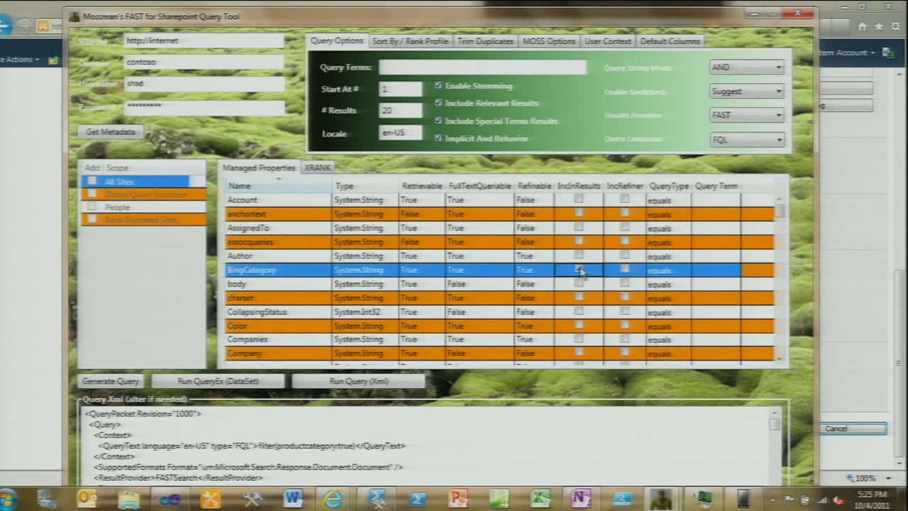
scroll(607, 255, "down", 1)
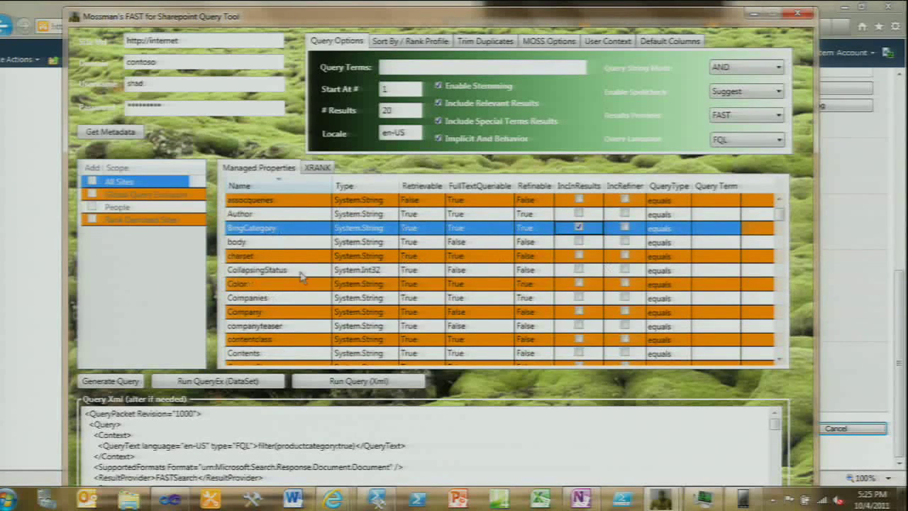
scroll(301, 273, "down", 10)
scroll(301, 273, "down", 5)
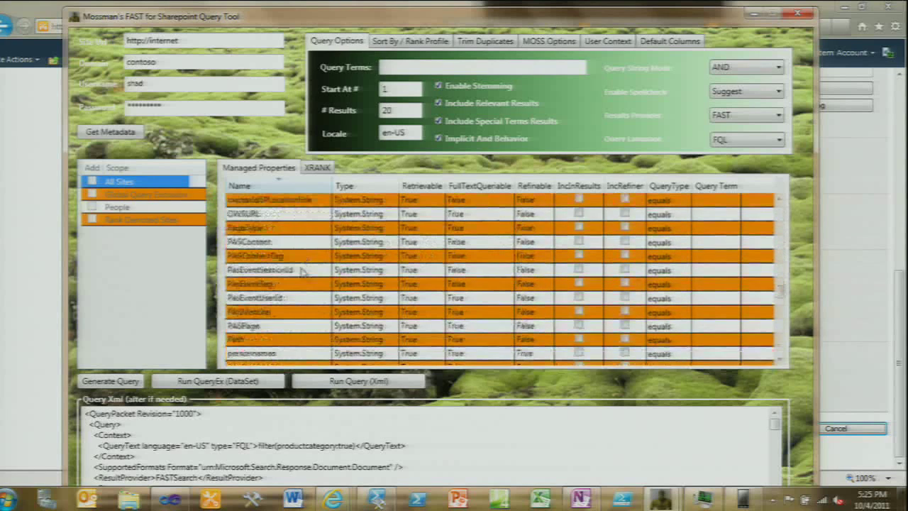
scroll(302, 273, "down", 3)
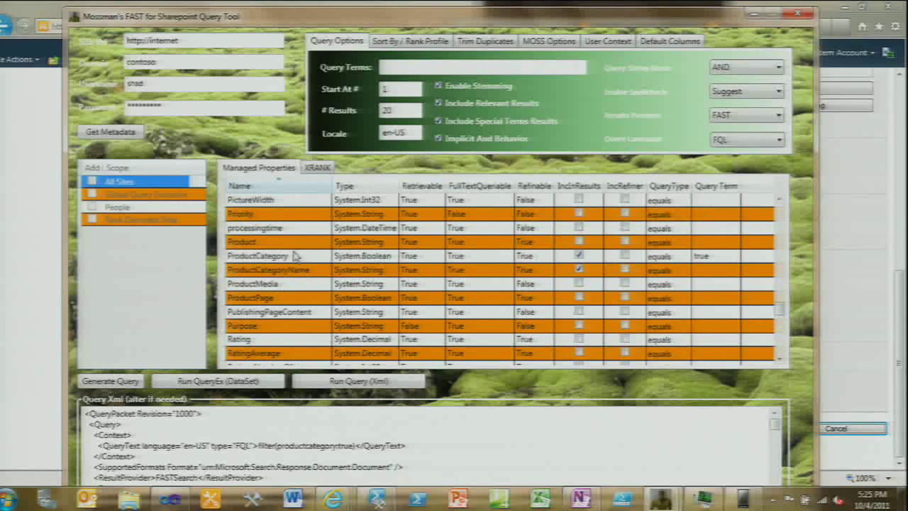
left_click(286, 256)
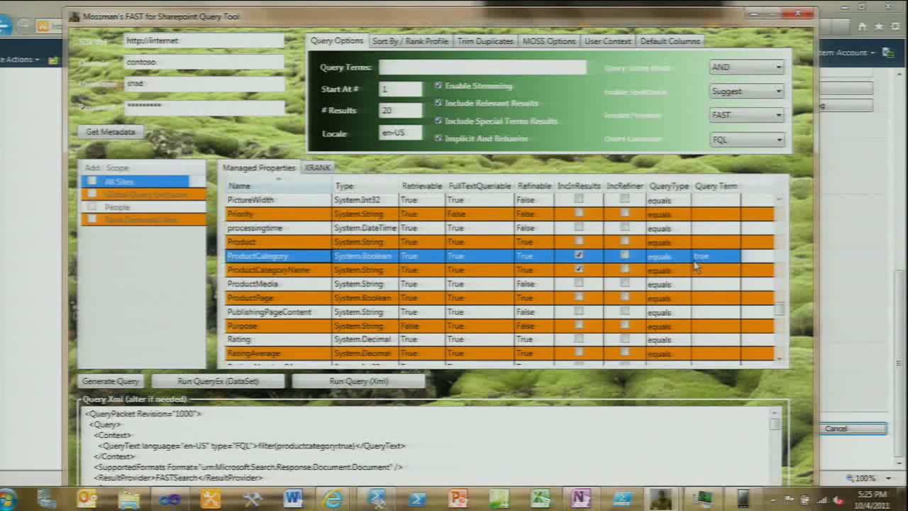
left_click(298, 276)
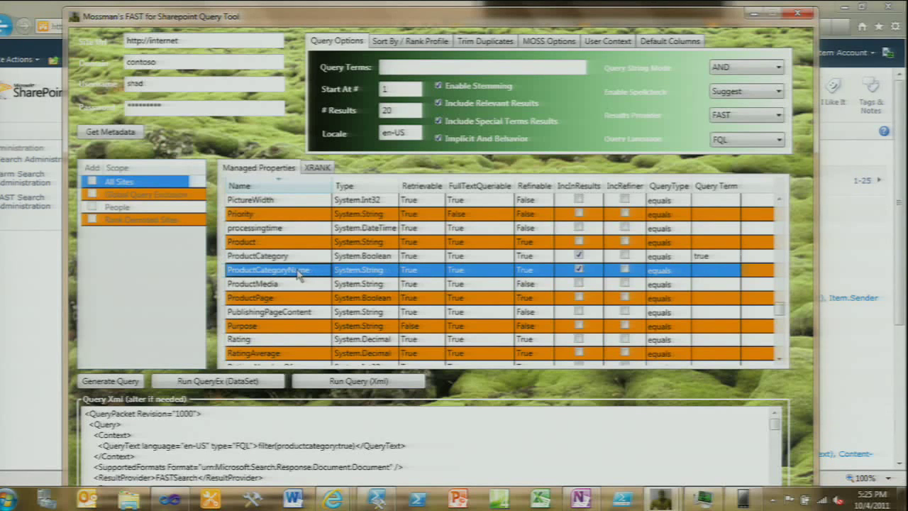
- Examine the generated query XML, highlighting the productcategory:true filter expression and reading through the query options and requested properties
scroll(298, 276, "down", 2)
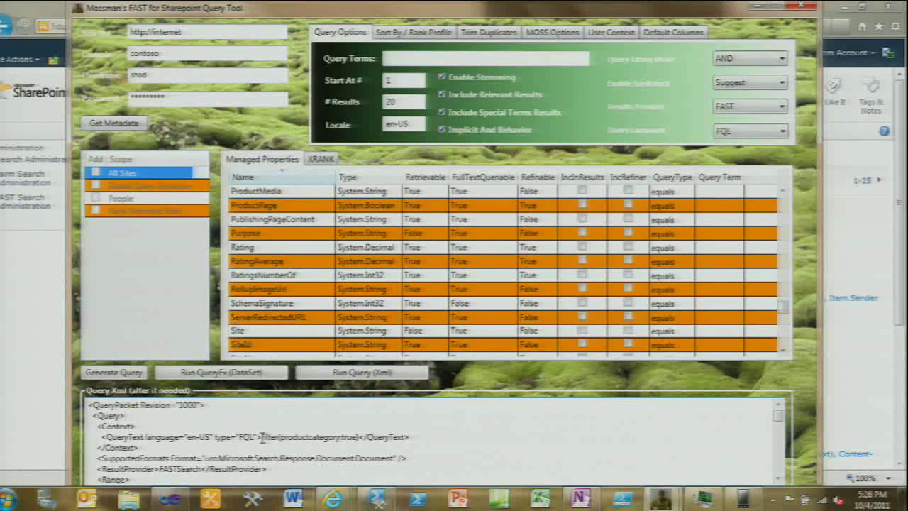
left_click_drag(261, 437, 361, 433)
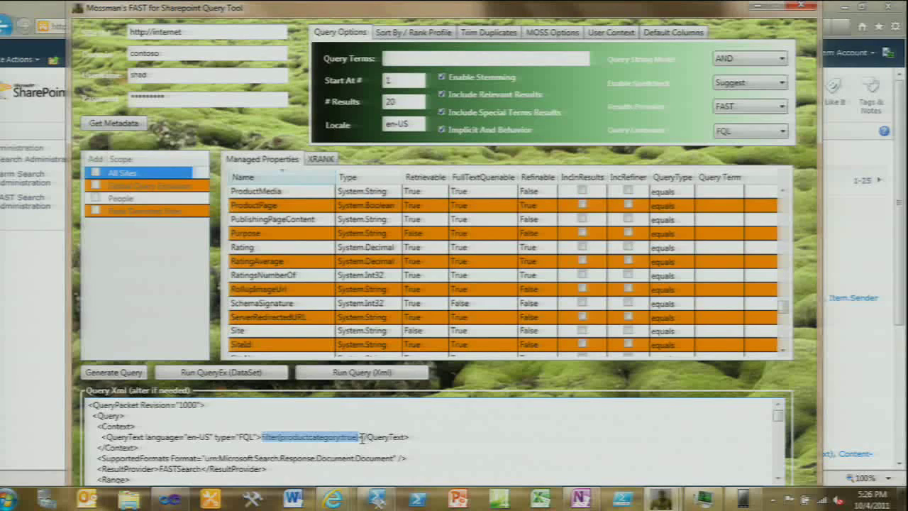
scroll(362, 438, "down", 10)
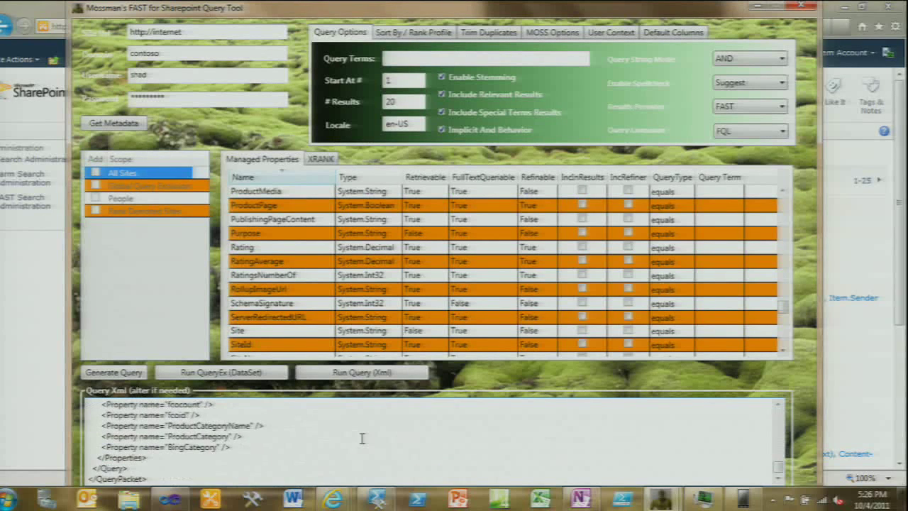
scroll(361, 438, "up", 3)
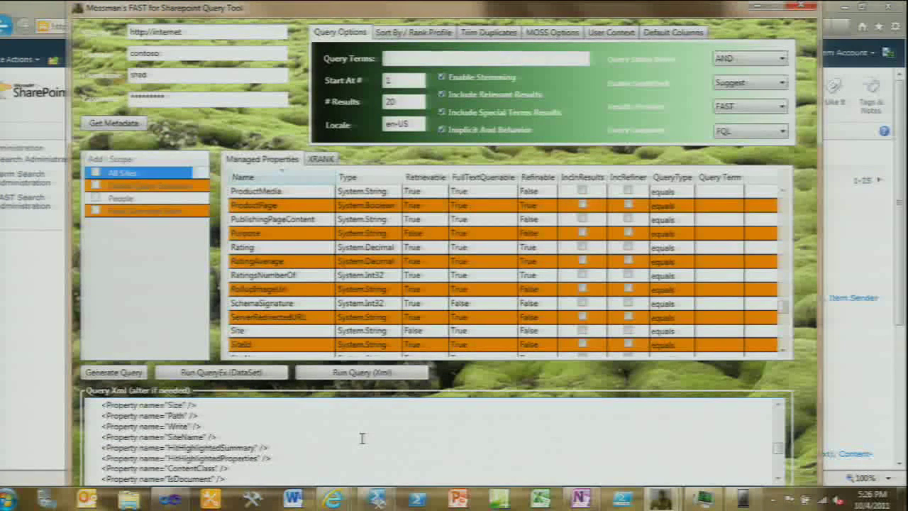
scroll(204, 411, "up", 2)
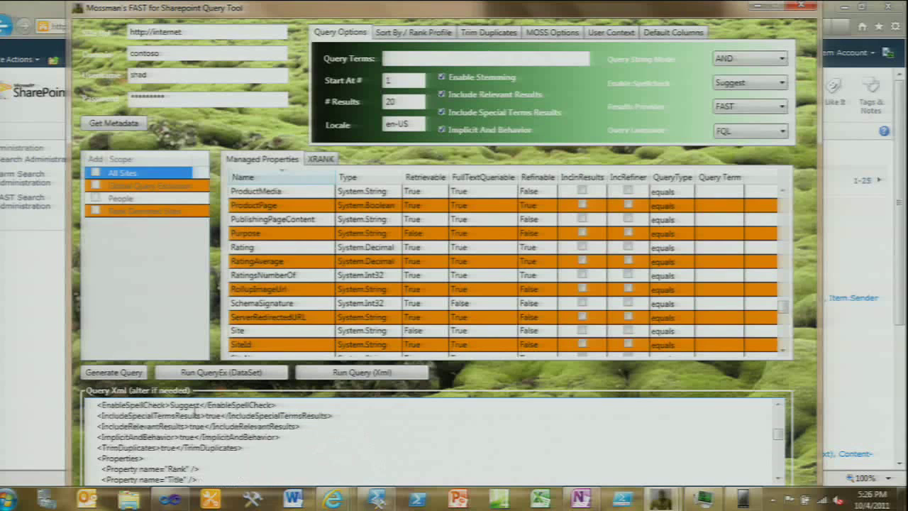
scroll(195, 411, "down", 2)
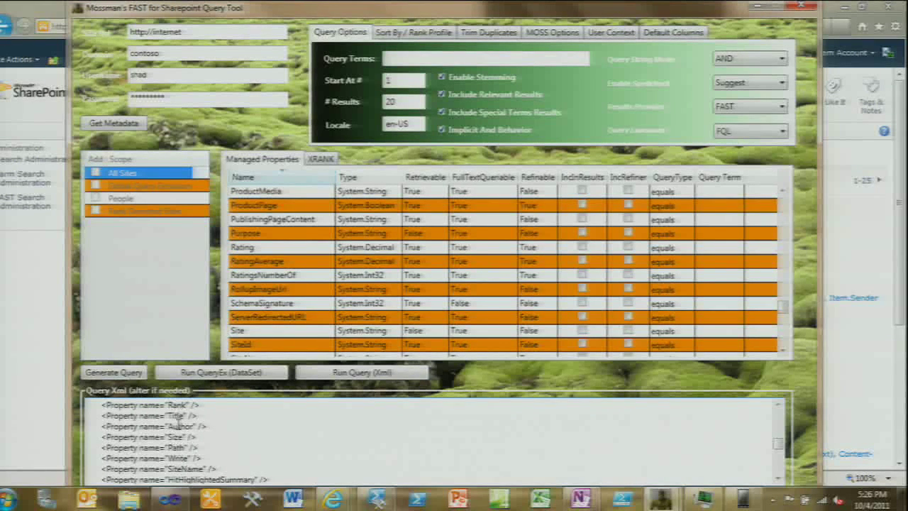
scroll(178, 424, "down", 10)
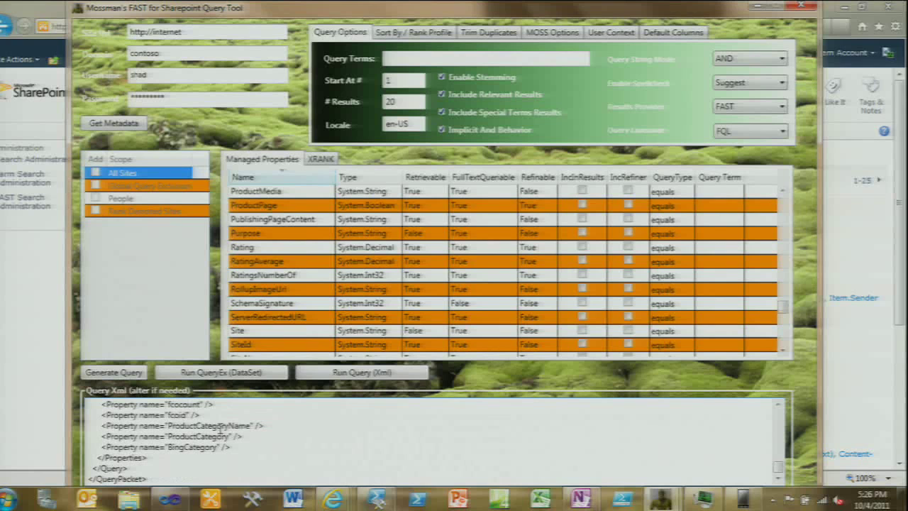
- Highlight the ProductCategoryName, ProductCategory and BingCategory property names in turn at the end of the query XML
double_click(220, 426)
mouse_move(386, 498)
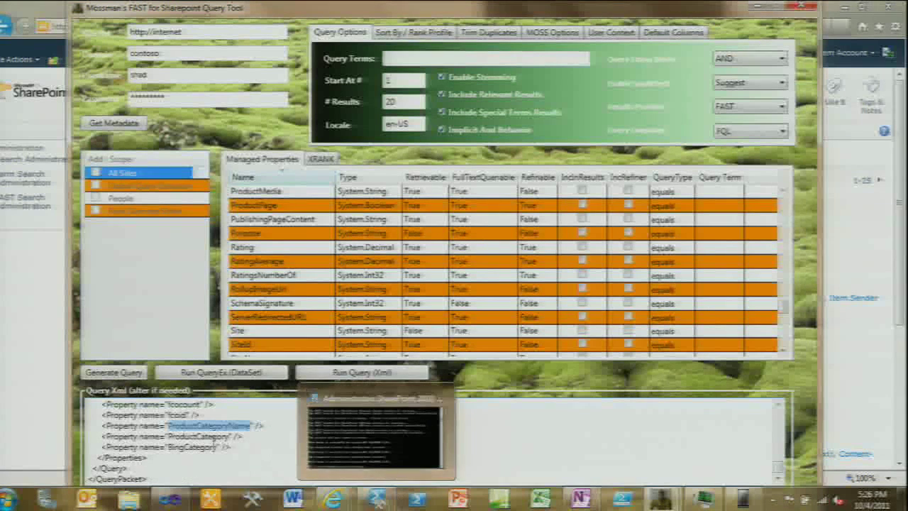
double_click(212, 436)
left_click(206, 447)
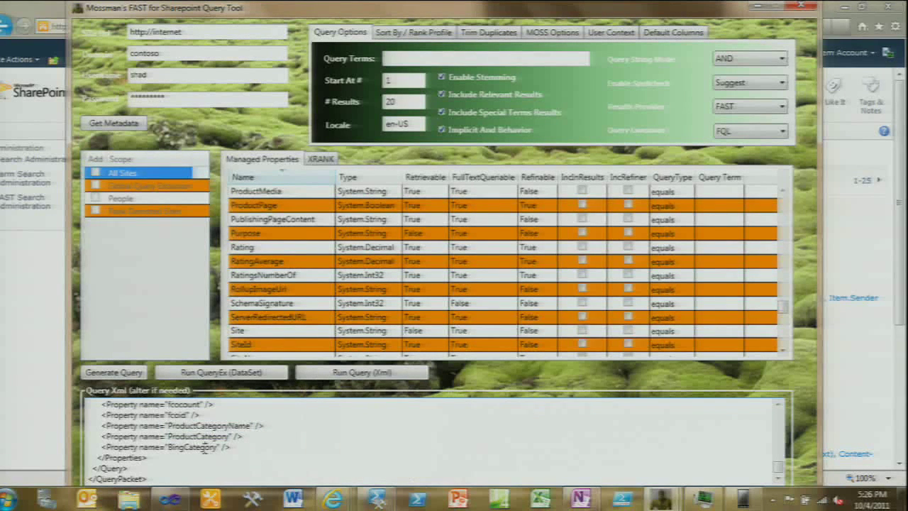
double_click(205, 447)
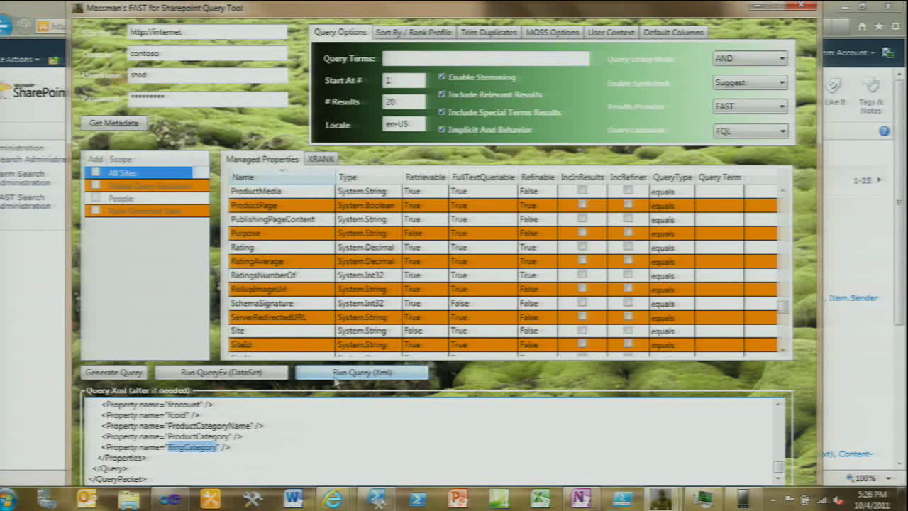
- Run the XML query, bring its results window to the front and move it fully into view
left_click(363, 374)
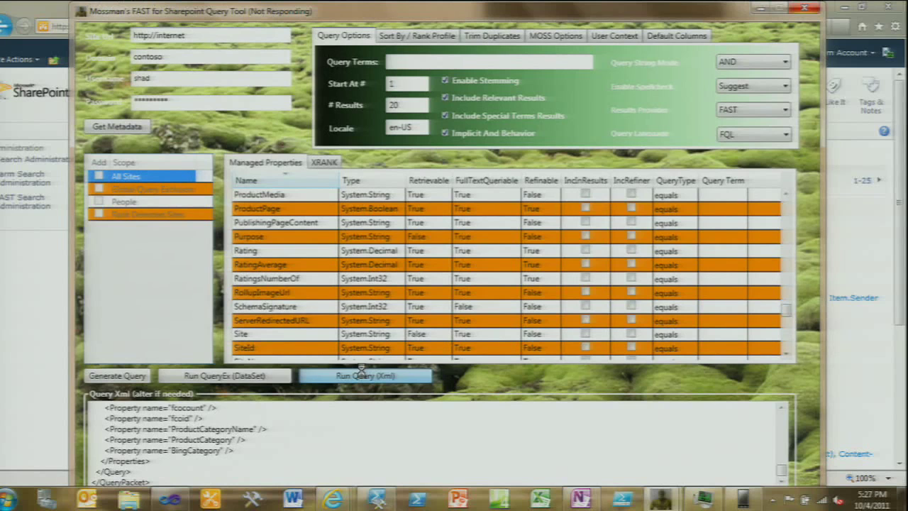
mouse_move(675, 501)
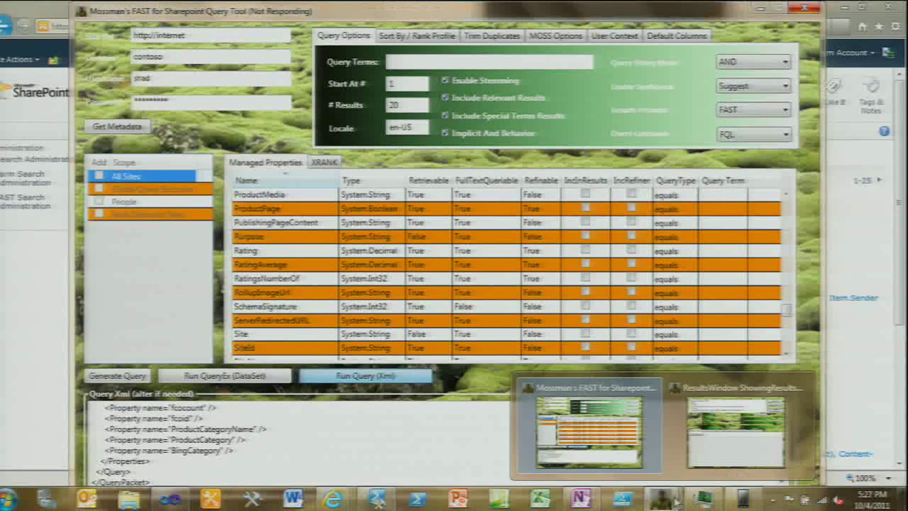
left_click(697, 454)
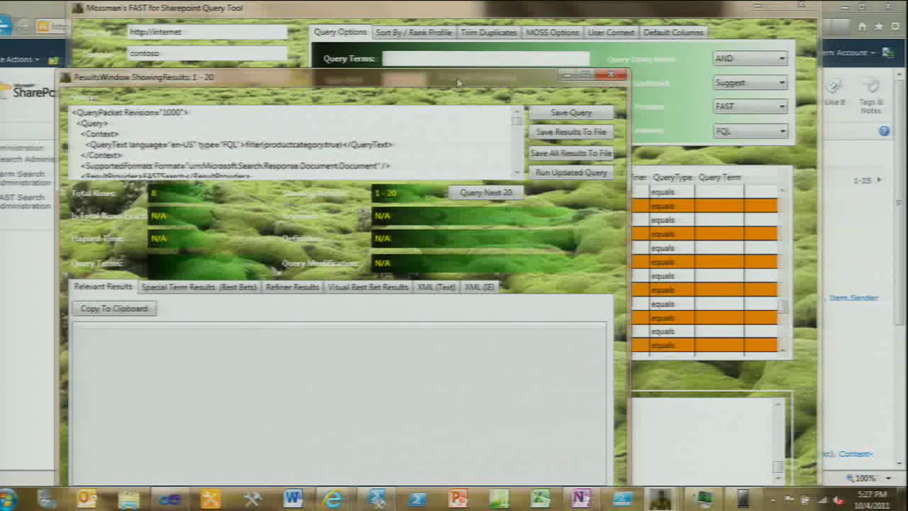
left_click_drag(457, 82, 571, 39)
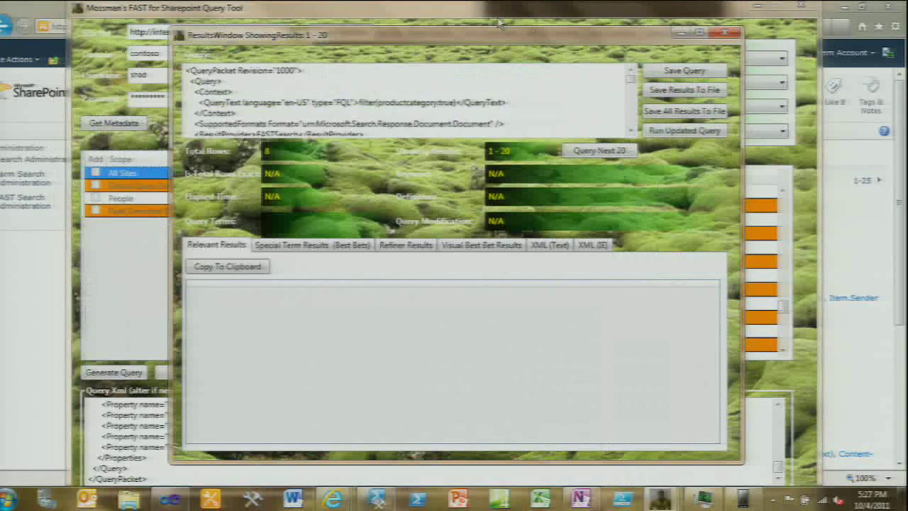
double_click(213, 71)
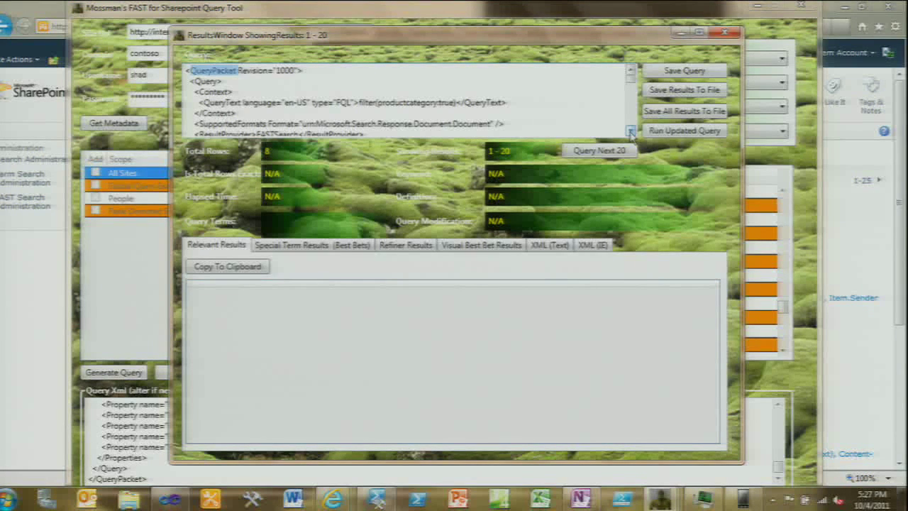
- Show the query response as browser-rendered XML and examine its result range and the first document's link URL
left_click(594, 245)
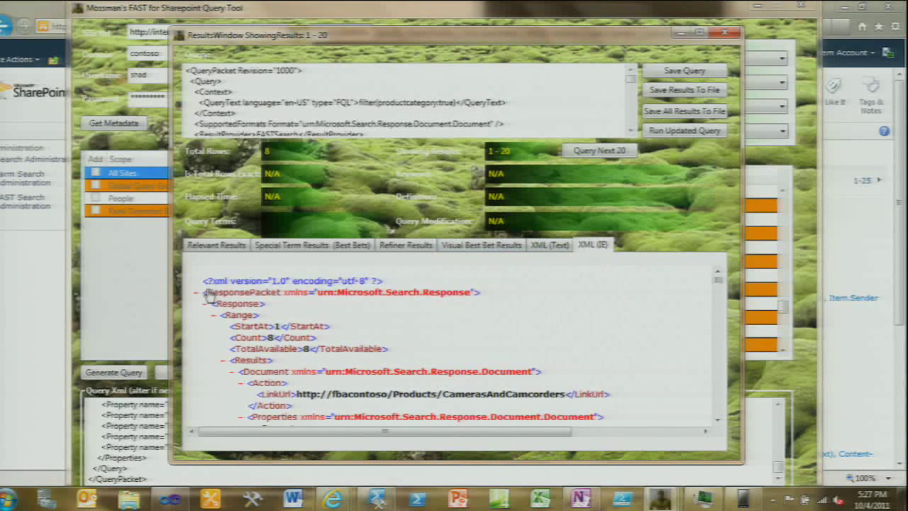
scroll(262, 320, "down", 1)
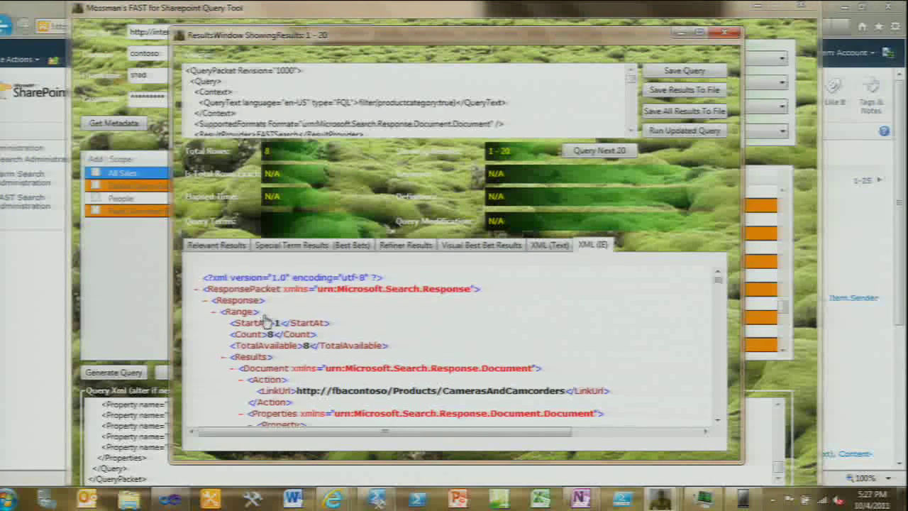
scroll(266, 320, "down", 2)
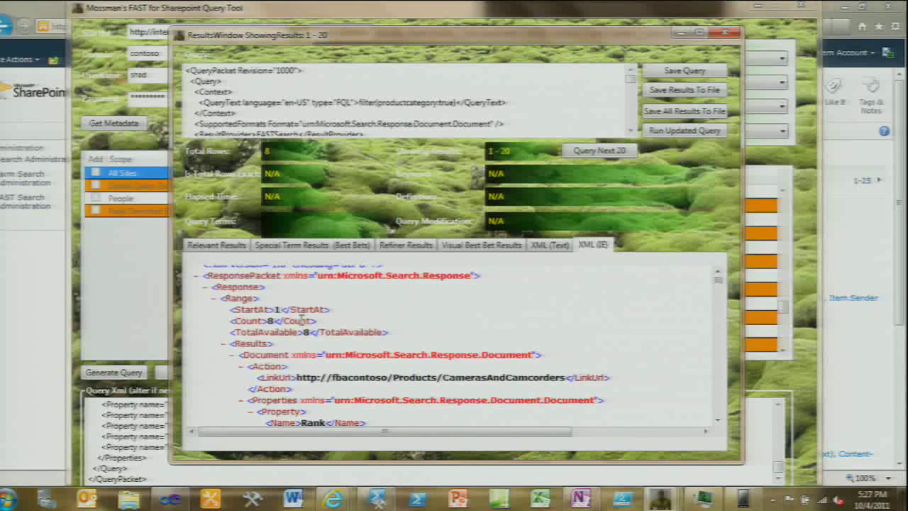
scroll(301, 328, "down", 2)
scroll(279, 334, "down", 1)
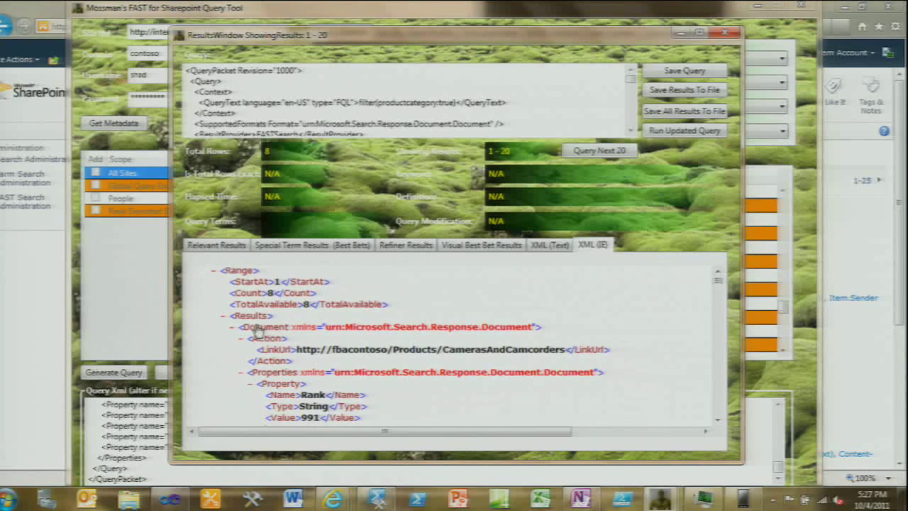
- Read through the first result document's properties in the XML response, from Rank down to ProductCategory
scroll(298, 333, "down", 6)
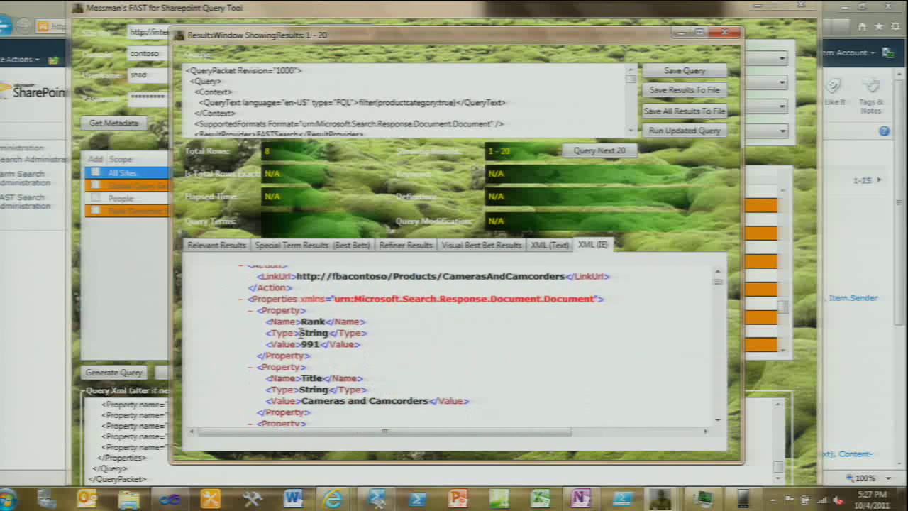
scroll(301, 328, "down", 8)
scroll(305, 328, "down", 13)
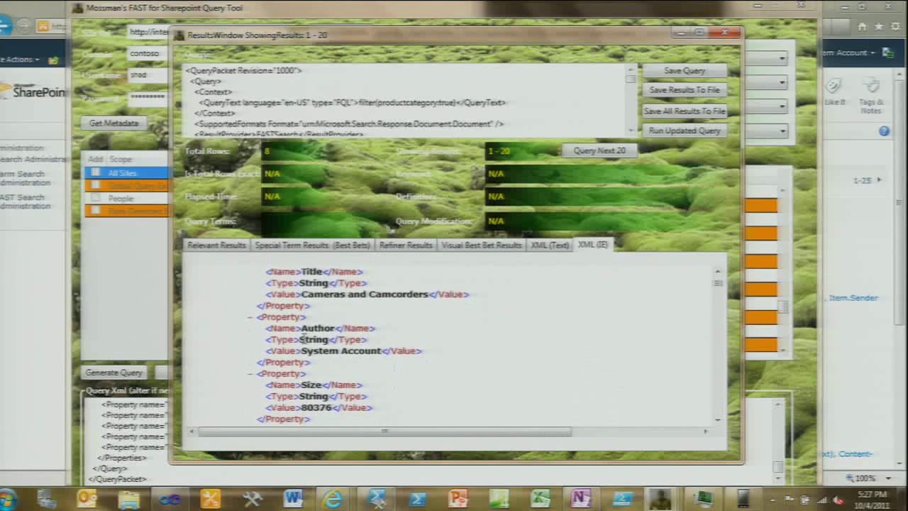
scroll(304, 335, "down", 10)
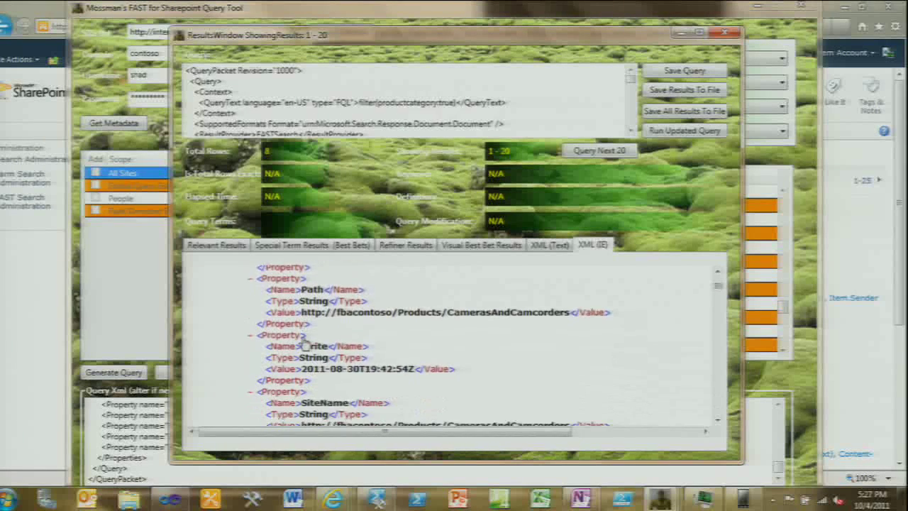
scroll(304, 330, "down", 4)
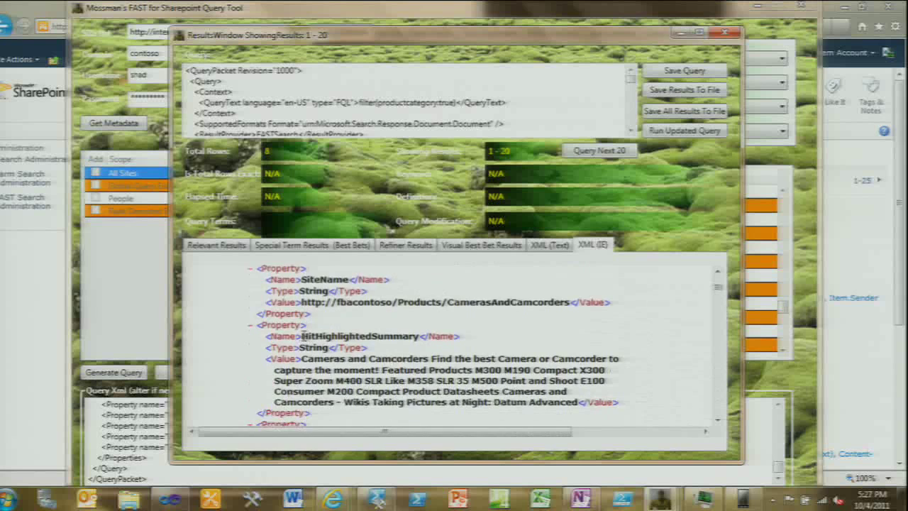
scroll(303, 330, "down", 14)
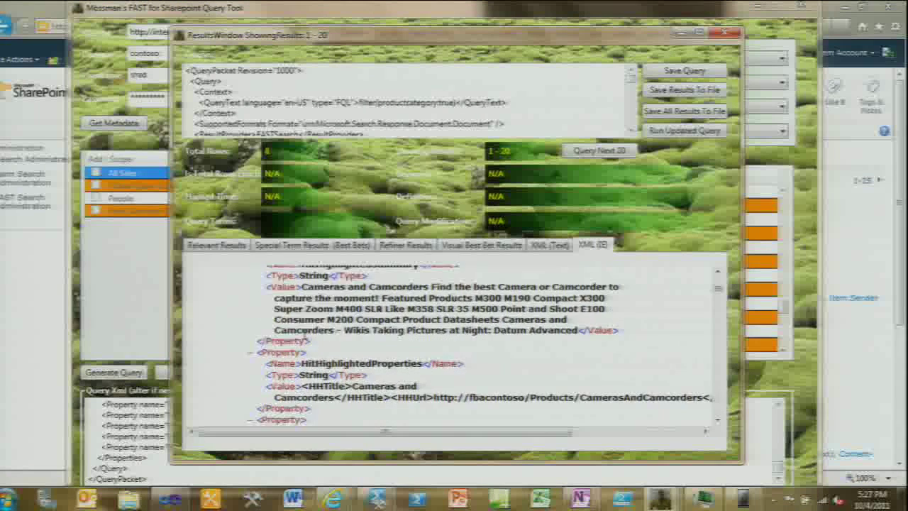
scroll(303, 328, "down", 12)
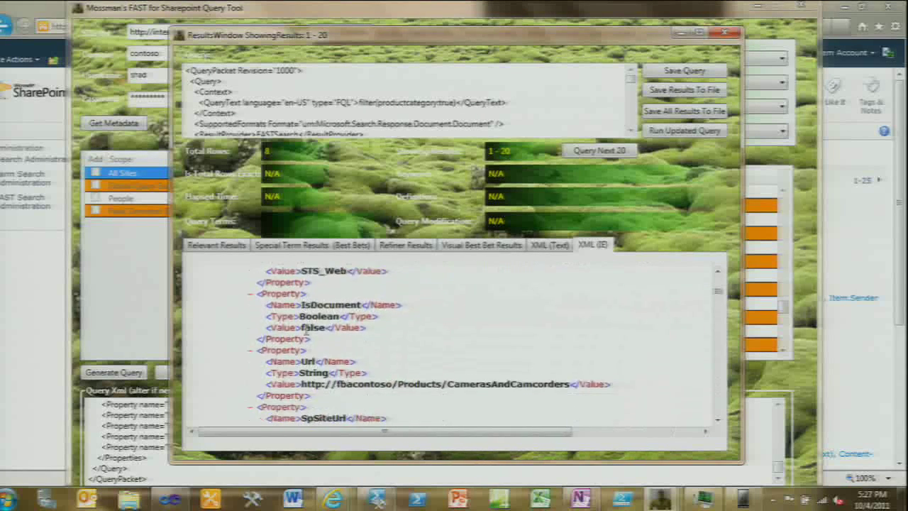
scroll(305, 330, "down", 16)
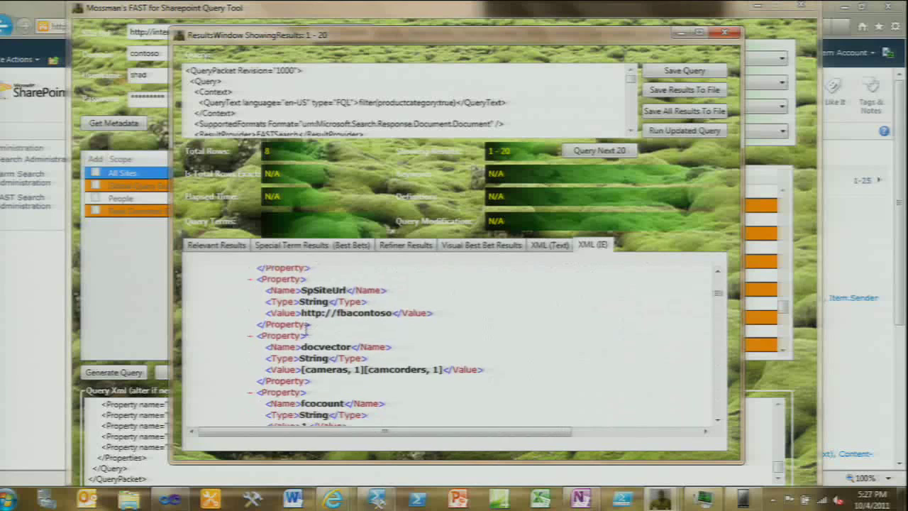
scroll(302, 329, "down", 5)
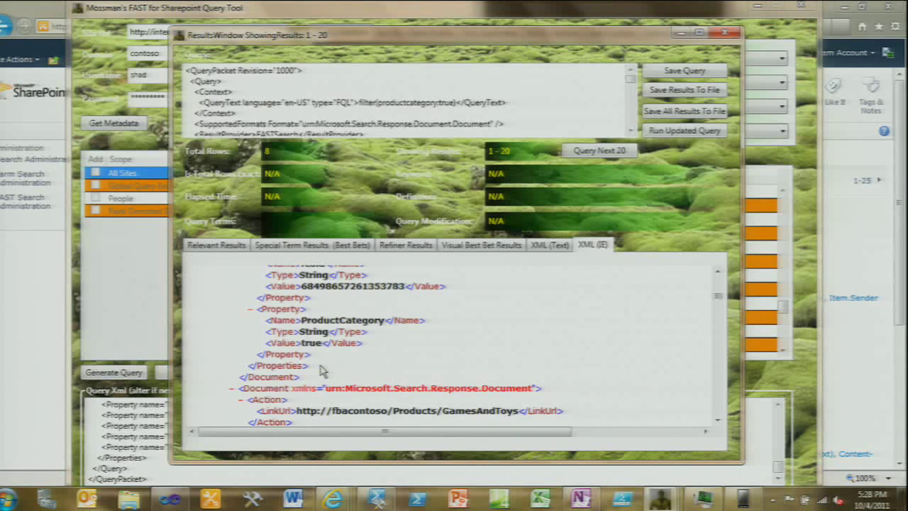
- Minimize both results windows and the query tool, and return to the FAST Search demo slide
left_click(680, 35)
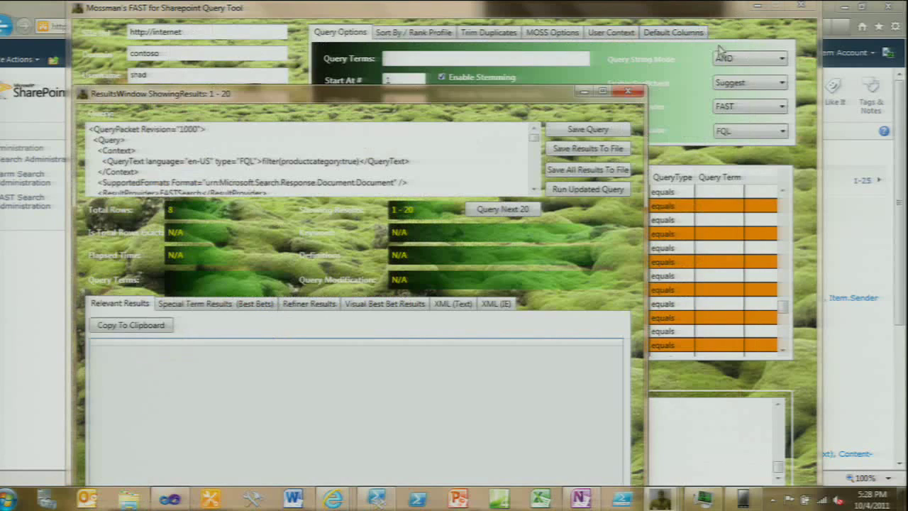
left_click(585, 93)
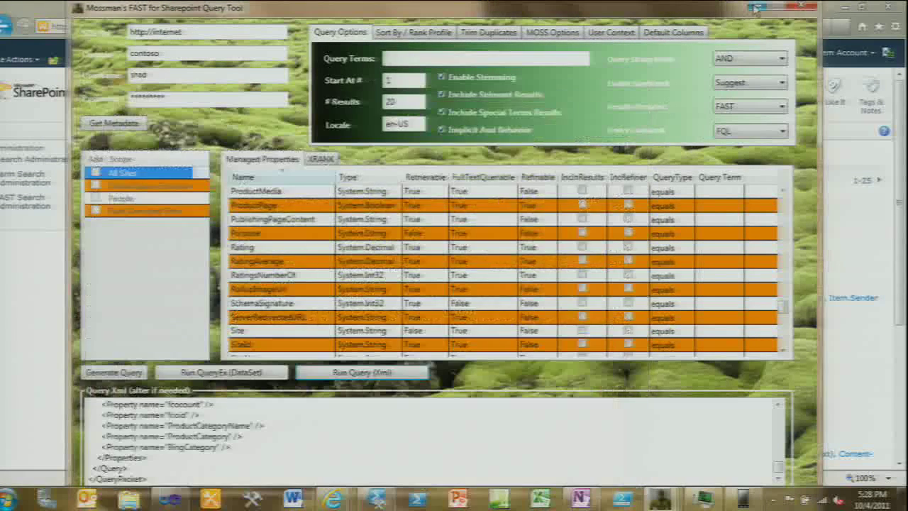
left_click(757, 5)
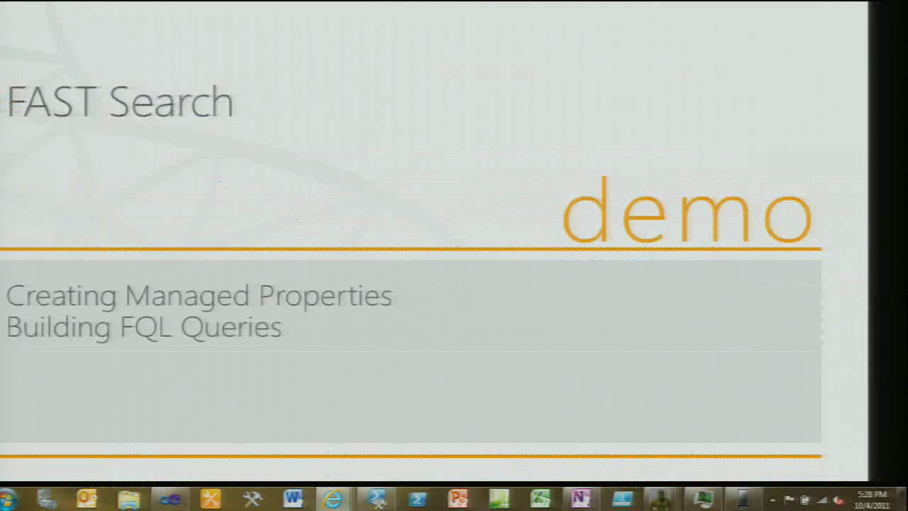